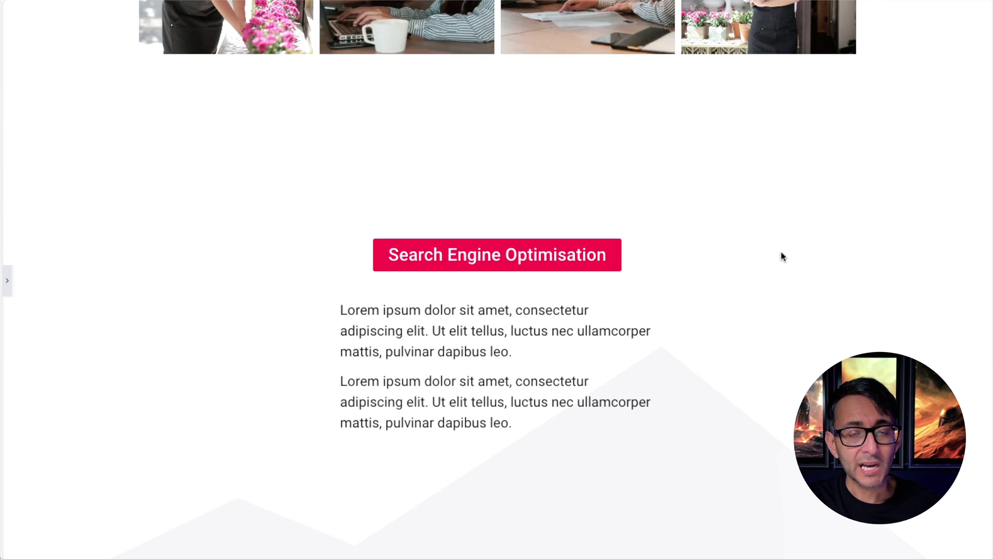
- Scroll through the stacked service sections, then jump to Brand Building via its anchor button
scroll(496, 280, "up", 1)
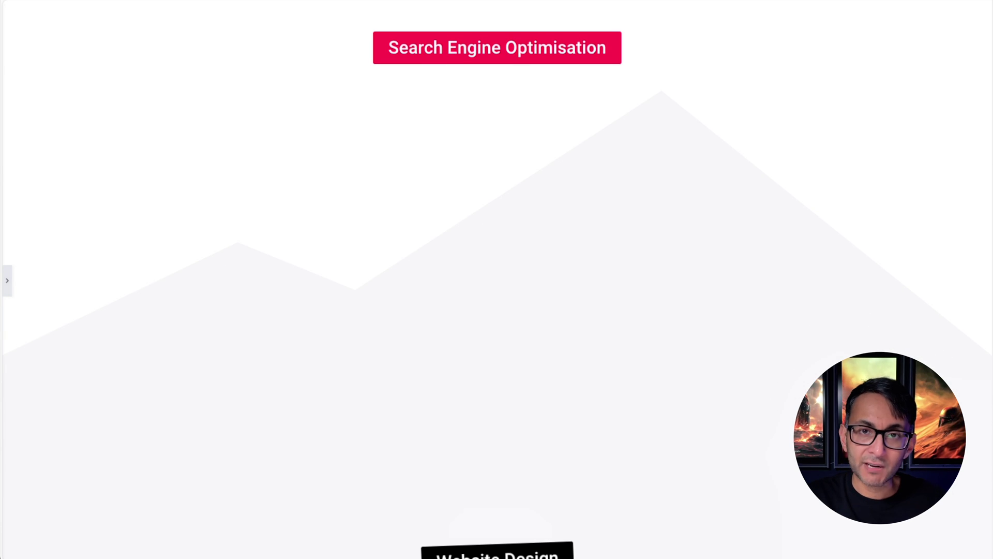
scroll(496, 280, "down", 3)
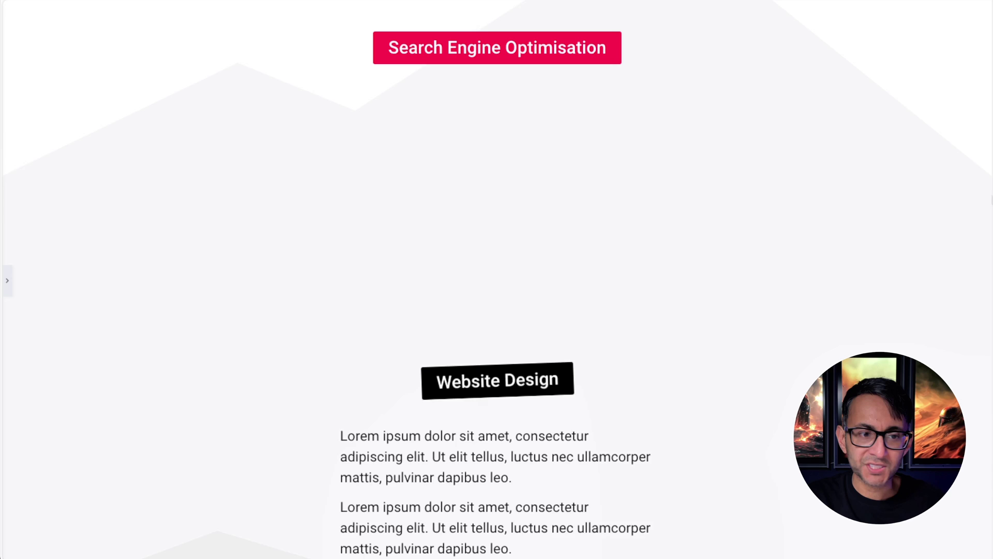
scroll(988, 210, "down", 5)
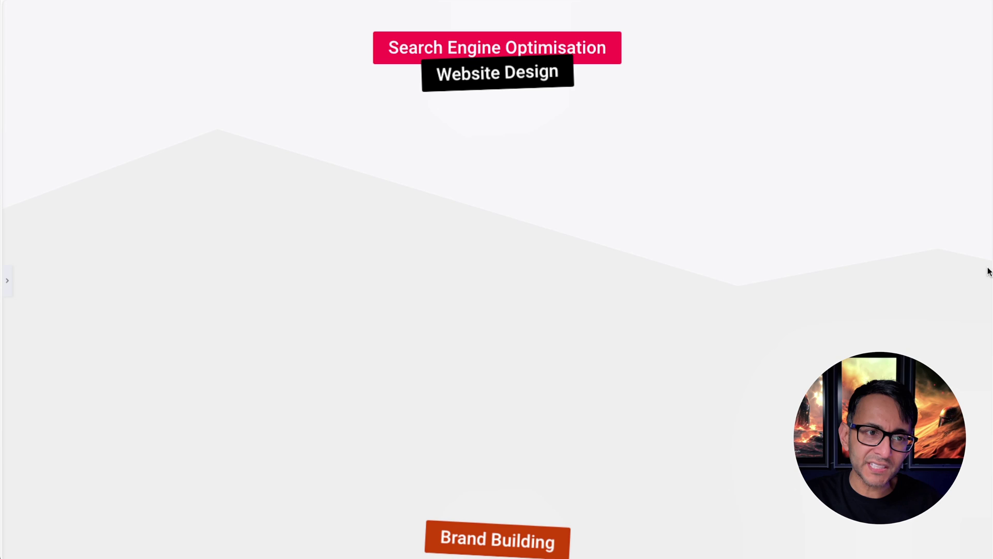
scroll(988, 258, "up", 4)
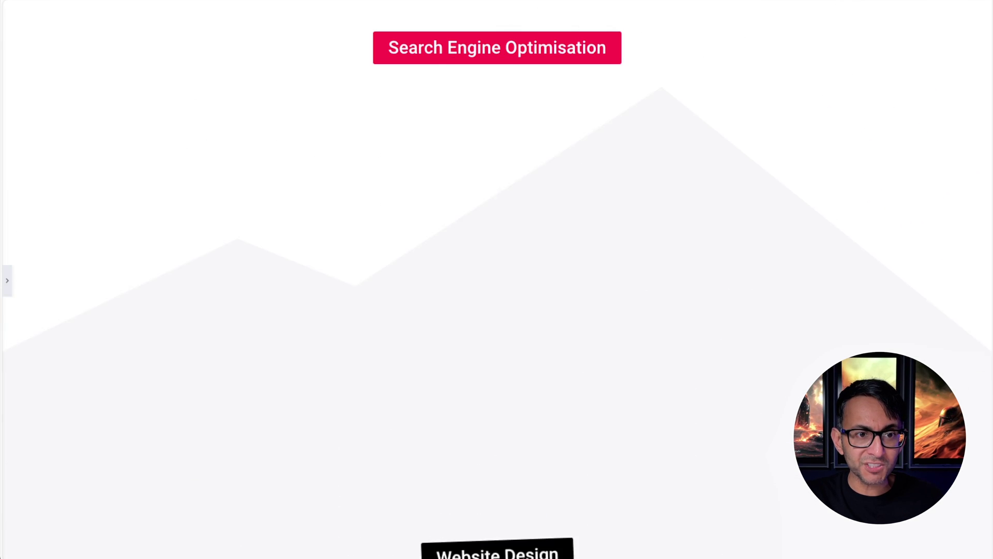
scroll(497, 279, "up", 1)
scroll(497, 279, "down", 4)
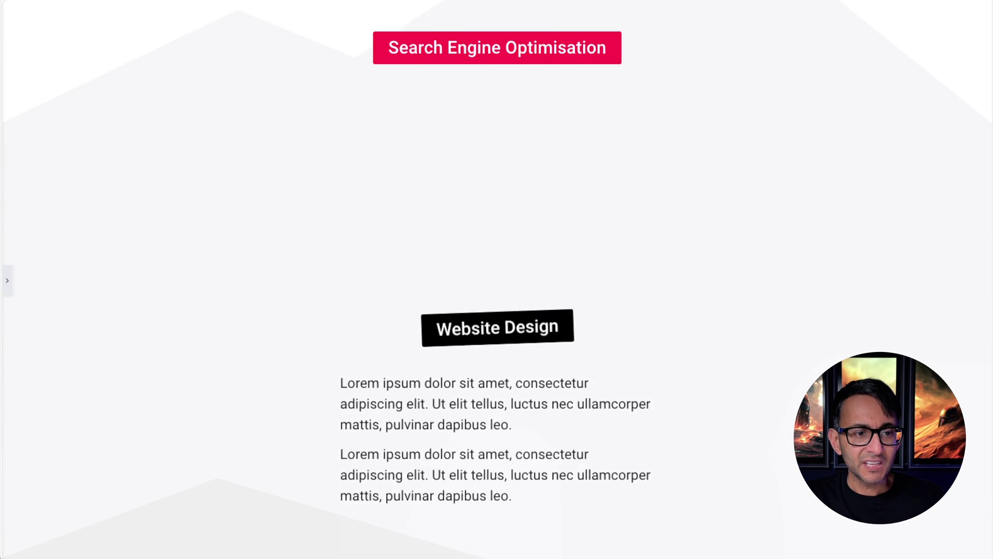
scroll(497, 279, "up", 1)
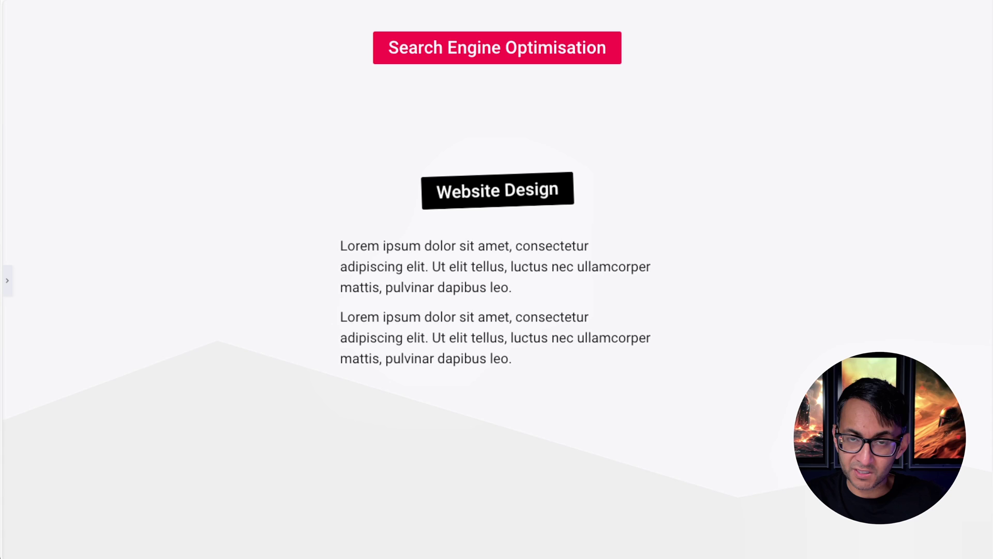
scroll(497, 279, "down", 5)
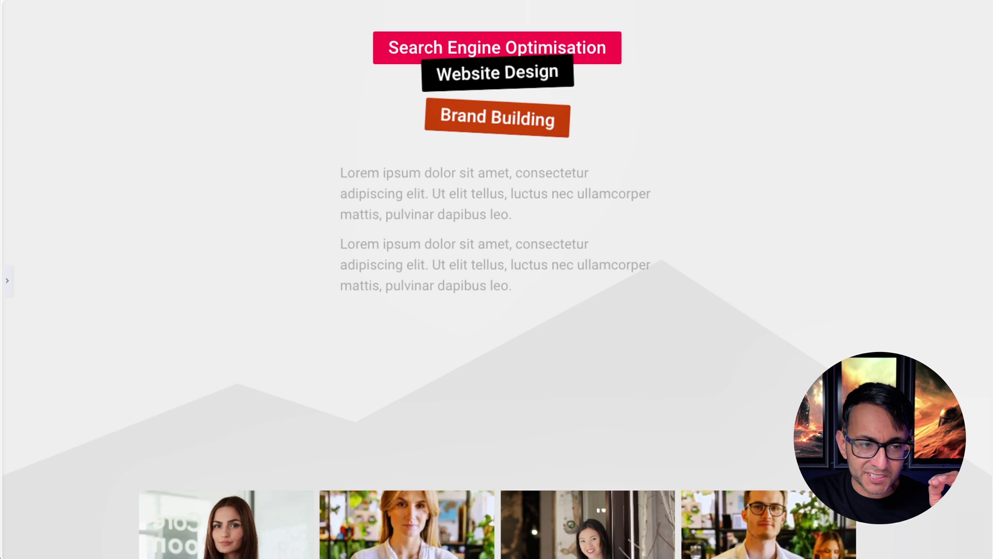
scroll(496, 280, "up", 2)
scroll(497, 280, "down", 2)
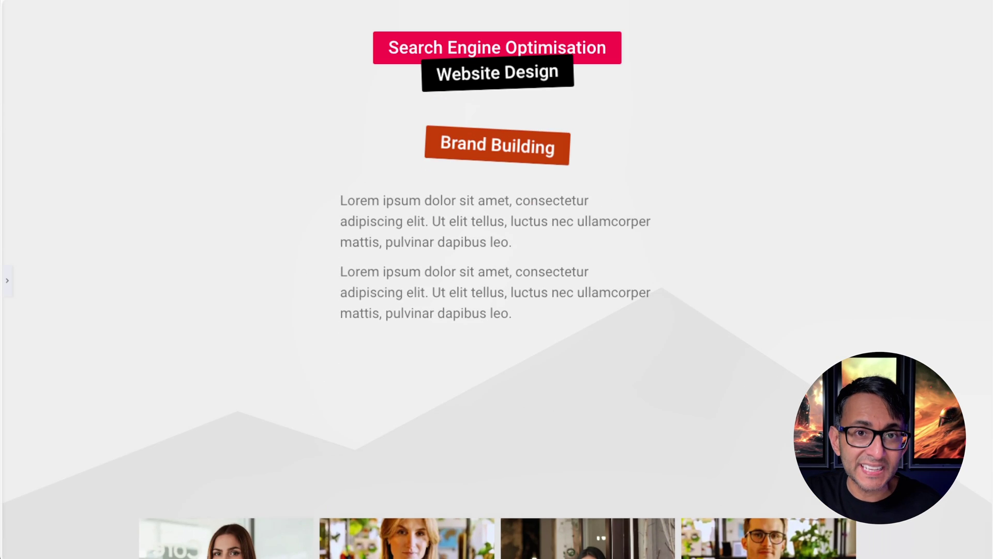
scroll(497, 280, "down", 3)
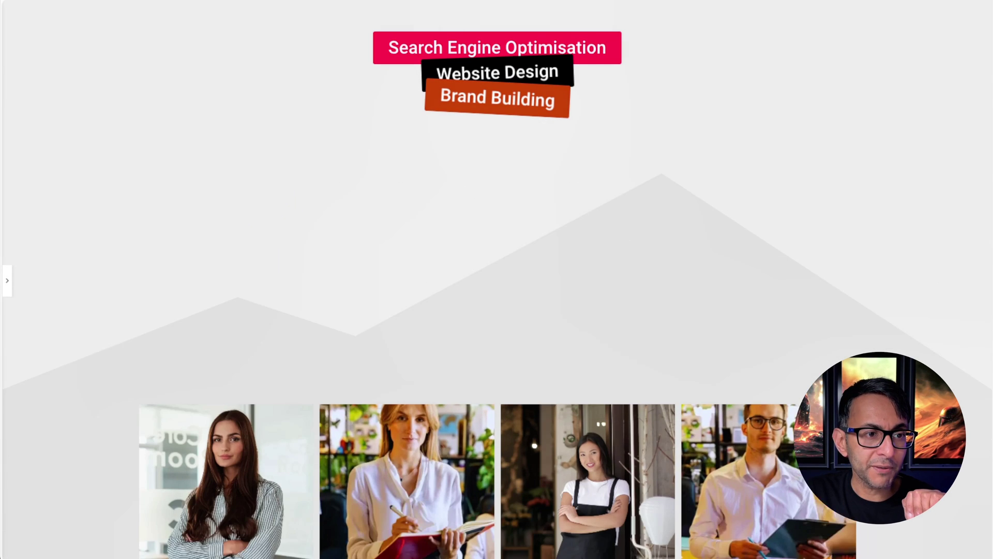
left_click(518, 106)
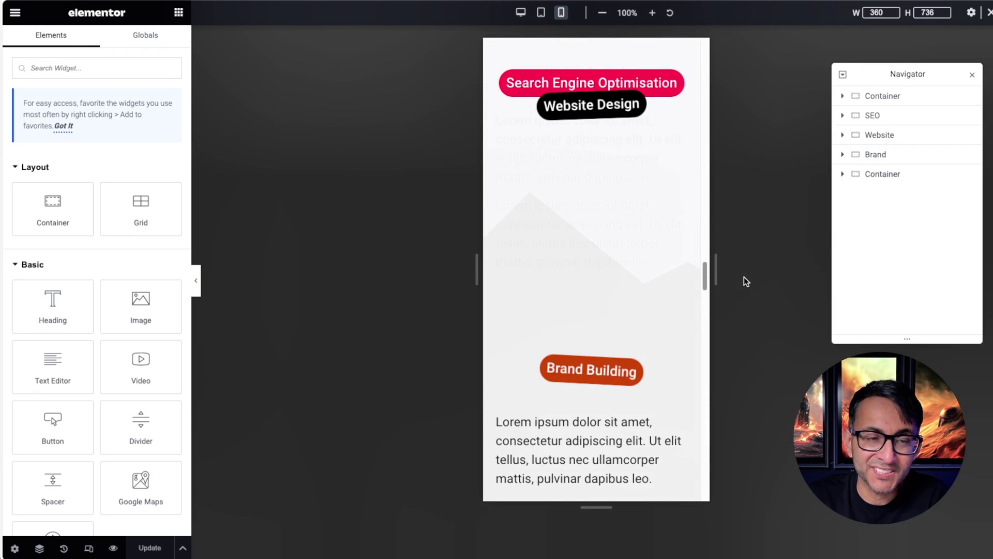
- Return to desktop width and open the SEO service container's settings (500 px width, 100 vh height)
left_click(521, 12)
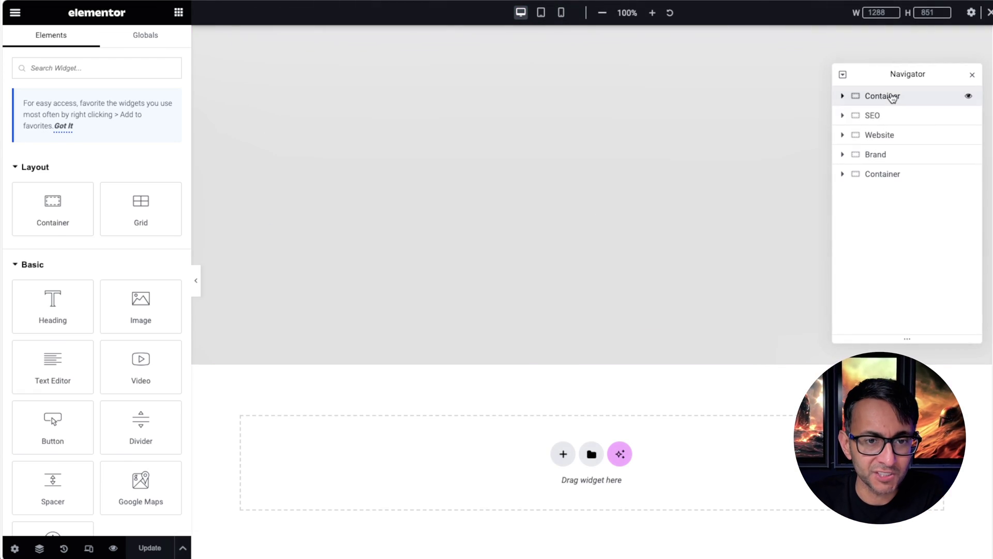
left_click(888, 96)
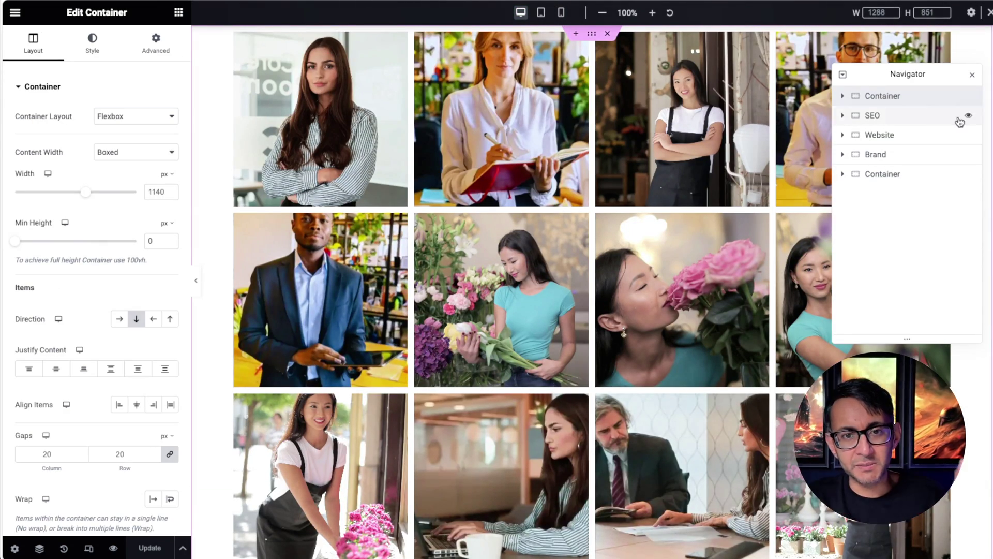
scroll(987, 79, "down", 1)
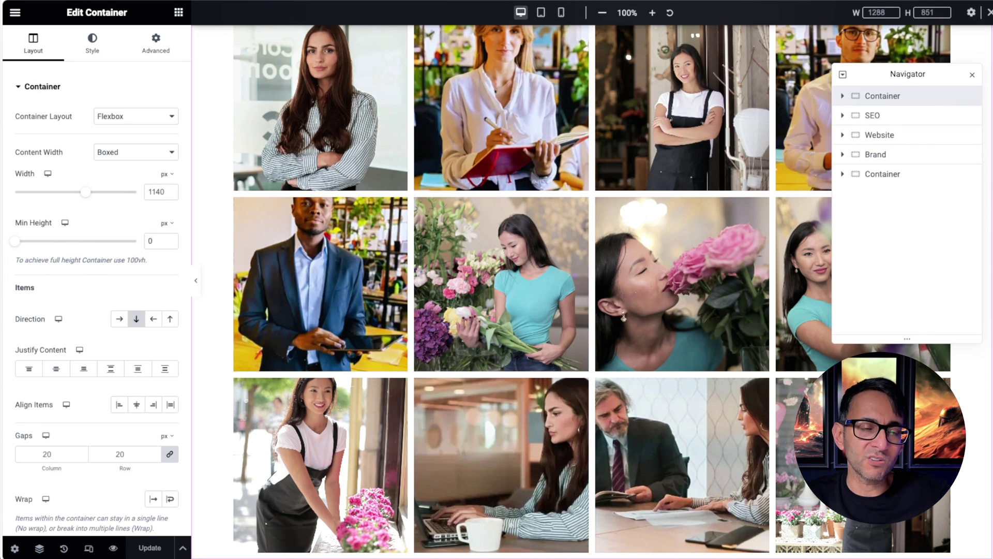
left_click(894, 116)
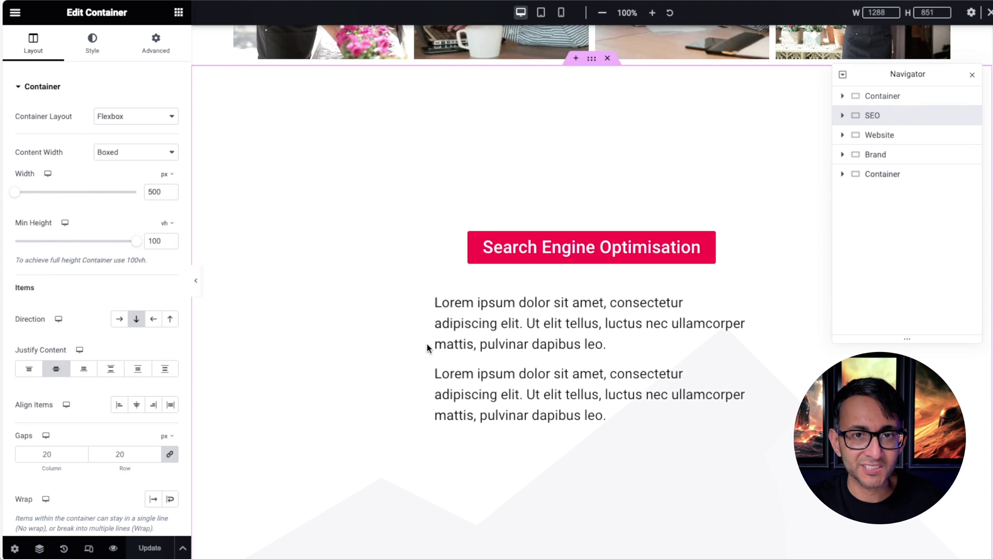
- Bring up the Search Engine Optimisation button's Motion Effects sticky settings
left_click(621, 251)
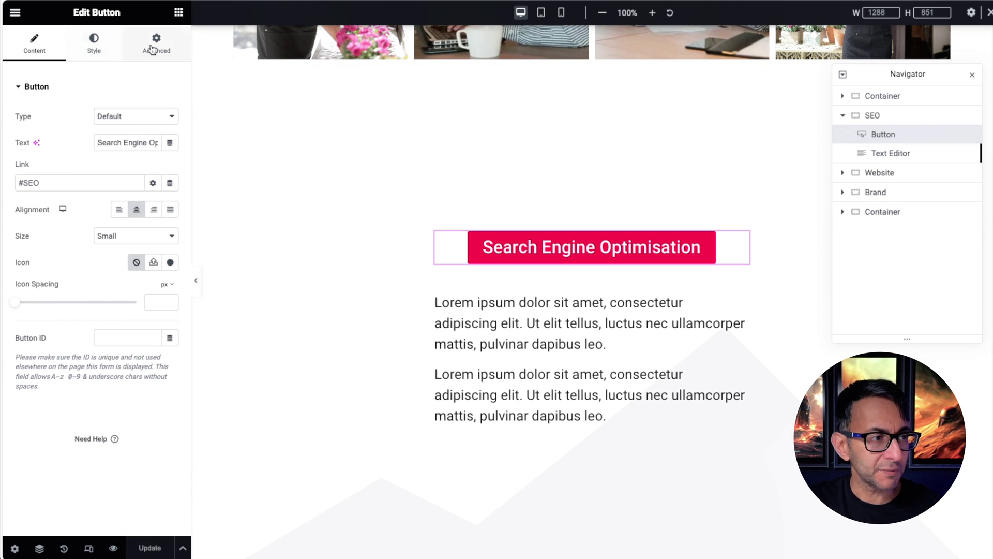
left_click(152, 50)
scroll(118, 362, "down", 3)
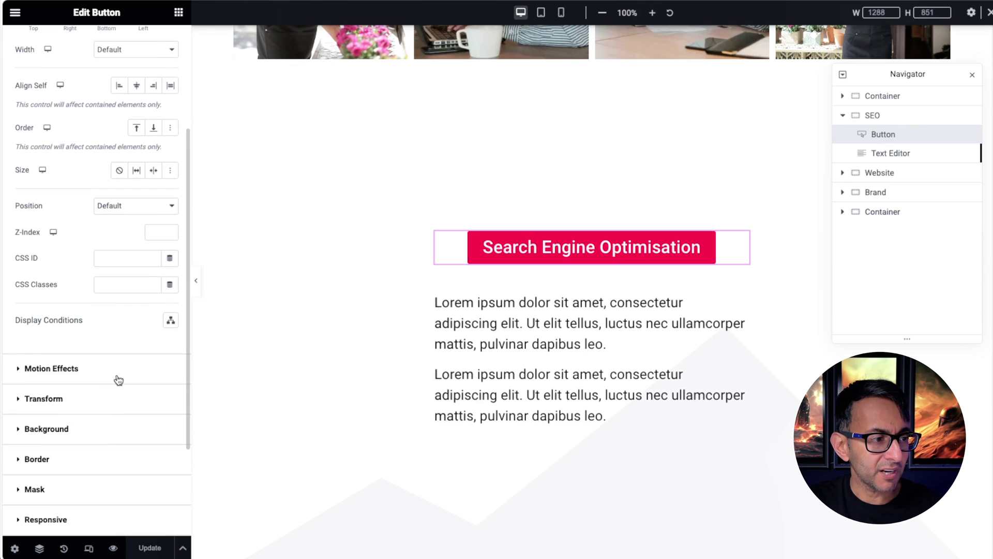
left_click(98, 381)
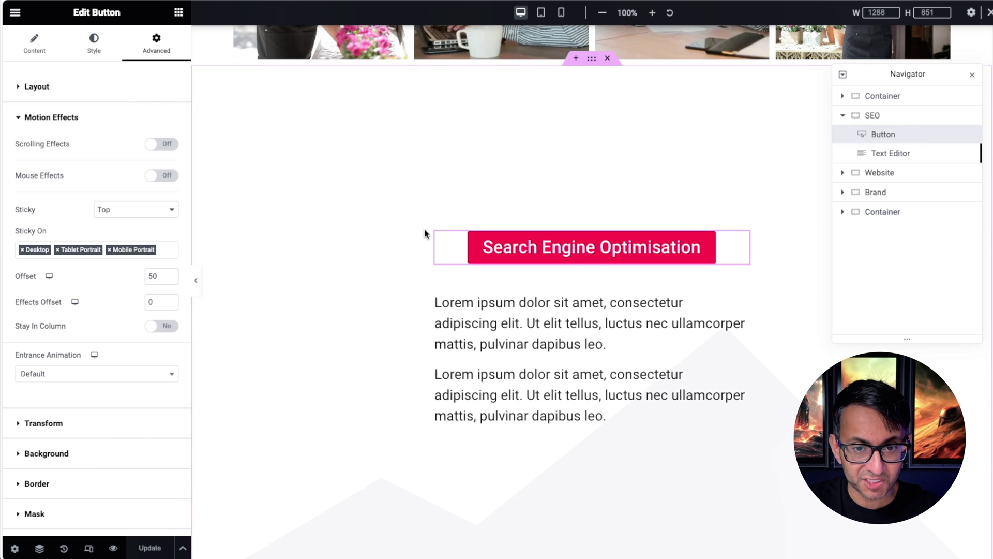
scroll(569, 258, "down", 4)
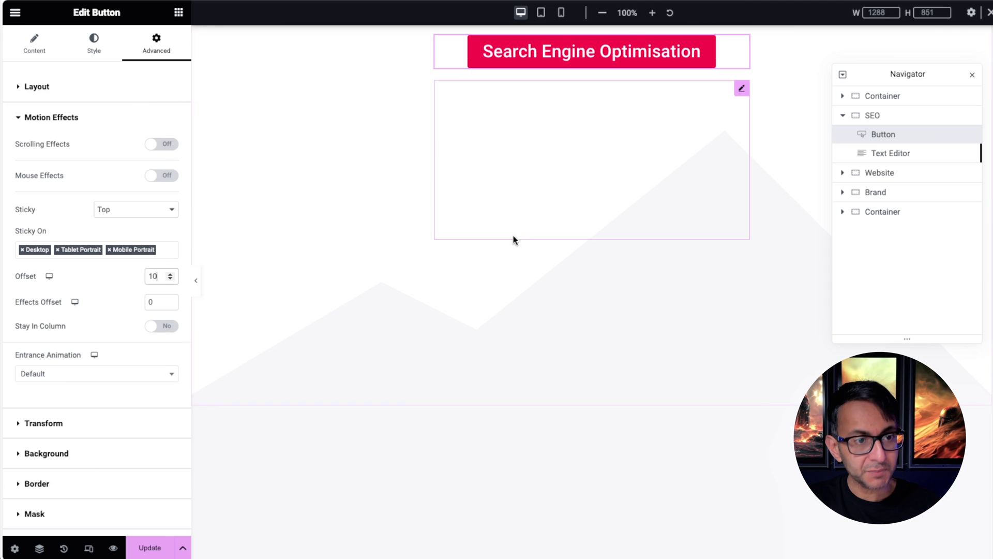
- Test a sticky offset of 100 on the SEO button, then return it to 50
type("100")
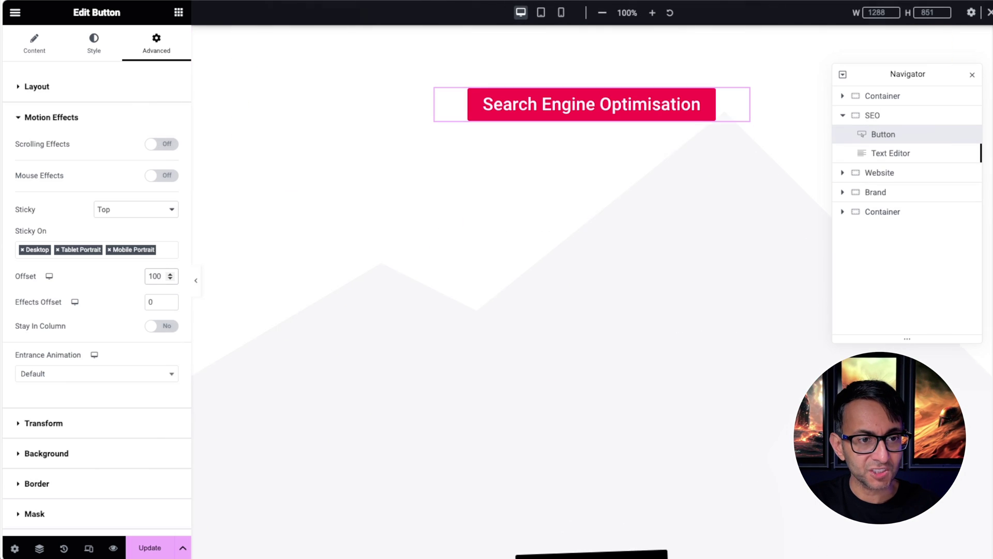
scroll(589, 310, "down", 8)
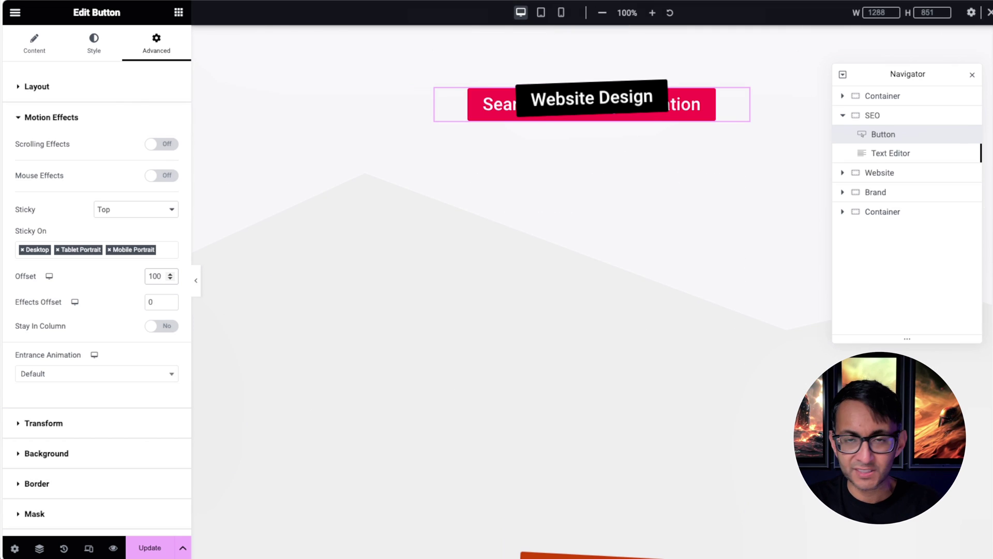
scroll(590, 290, "up", 6)
scroll(590, 289, "down", 4)
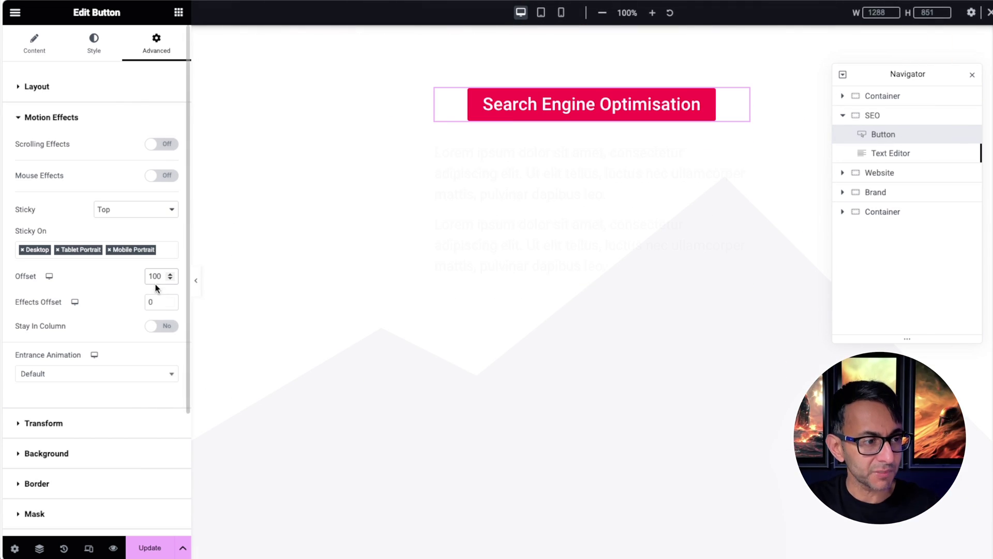
left_click_drag(161, 276, 146, 276)
type("80")
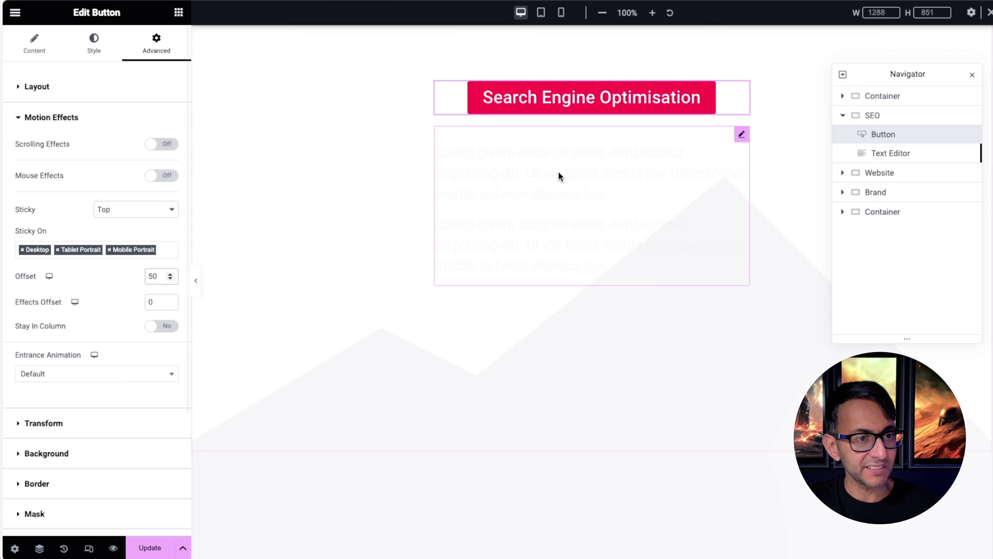
left_click(905, 134)
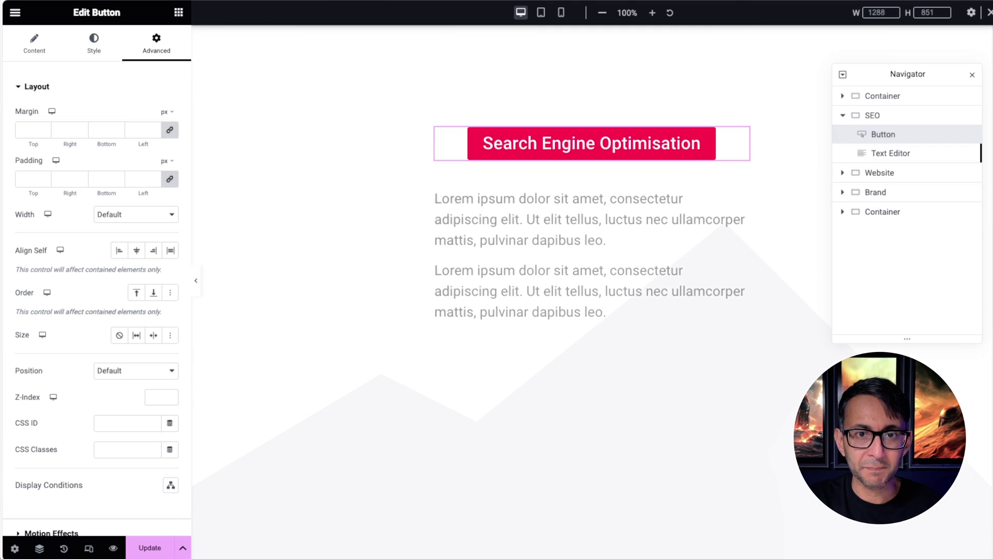
- Show the SEO paragraph's Transparency scroll effect, keeping Fade Out, level 10, viewport 48–63%
left_click(925, 163)
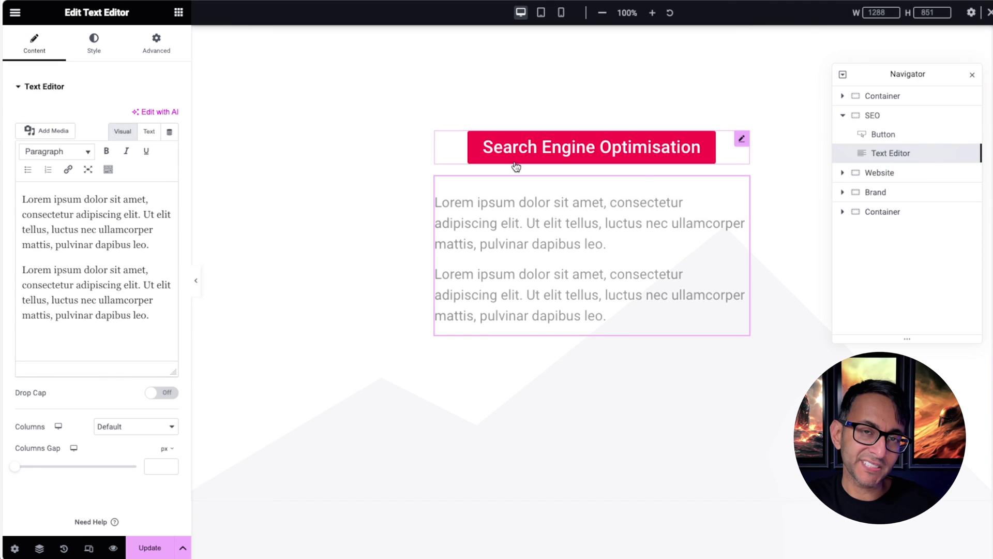
left_click(157, 50)
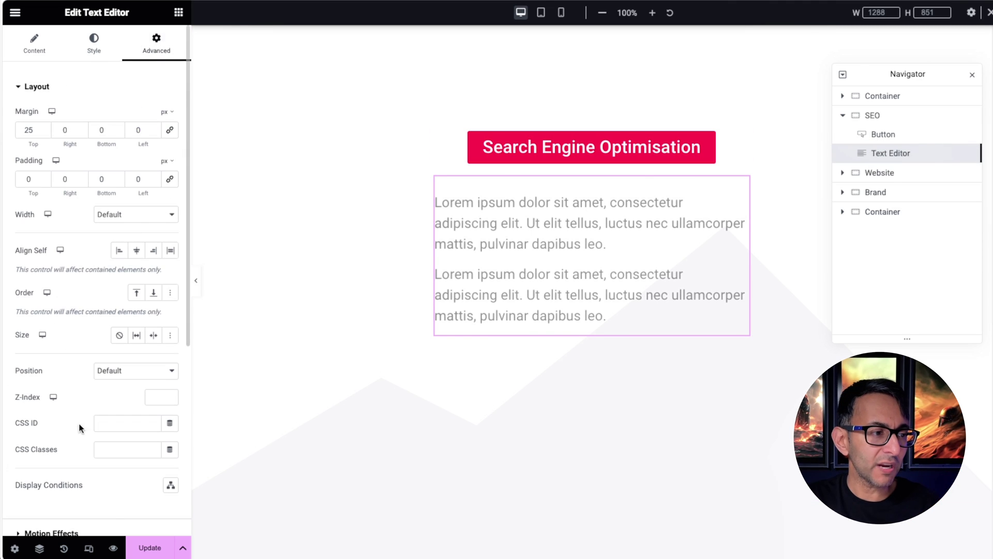
scroll(98, 445, "down", 5)
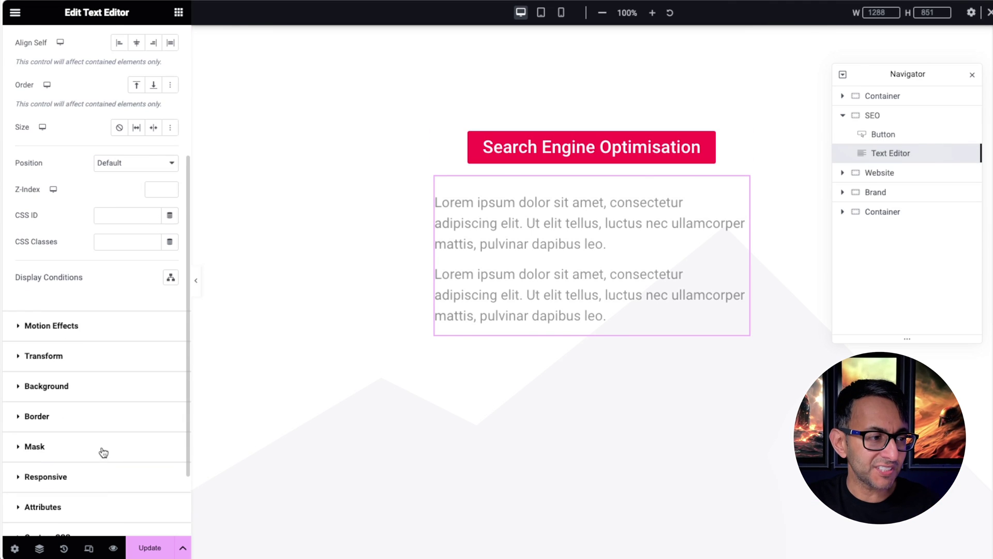
left_click(97, 327)
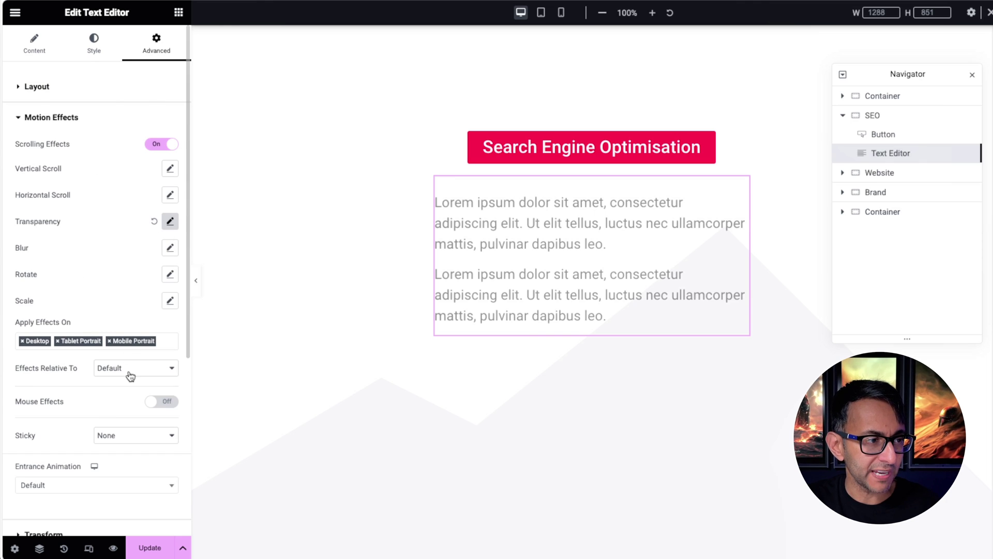
scroll(129, 372, "down", 1)
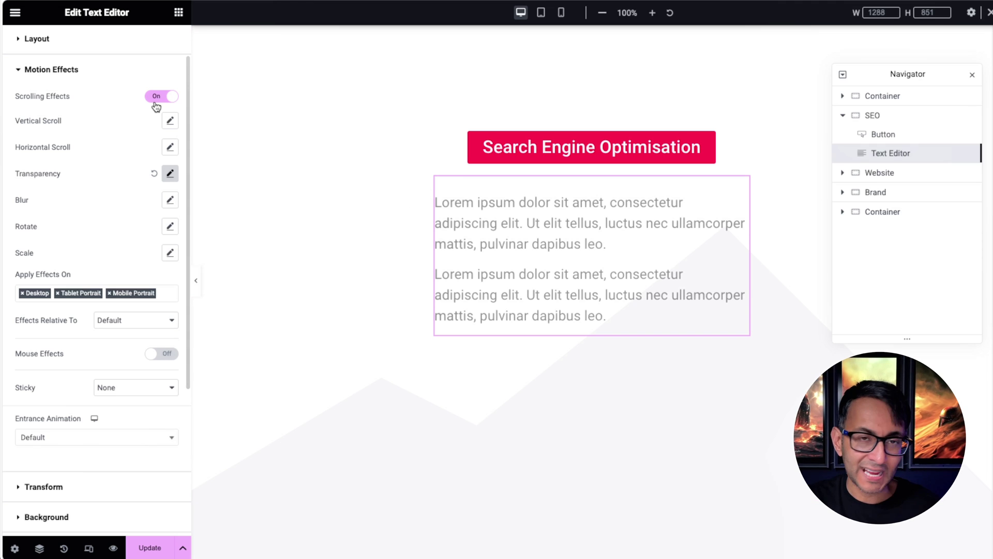
left_click(171, 175)
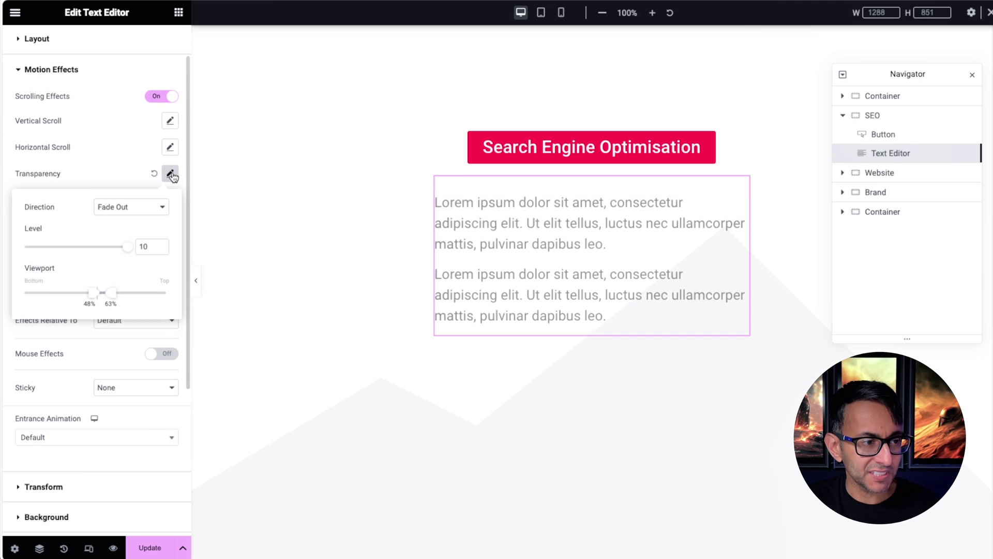
left_click(159, 209)
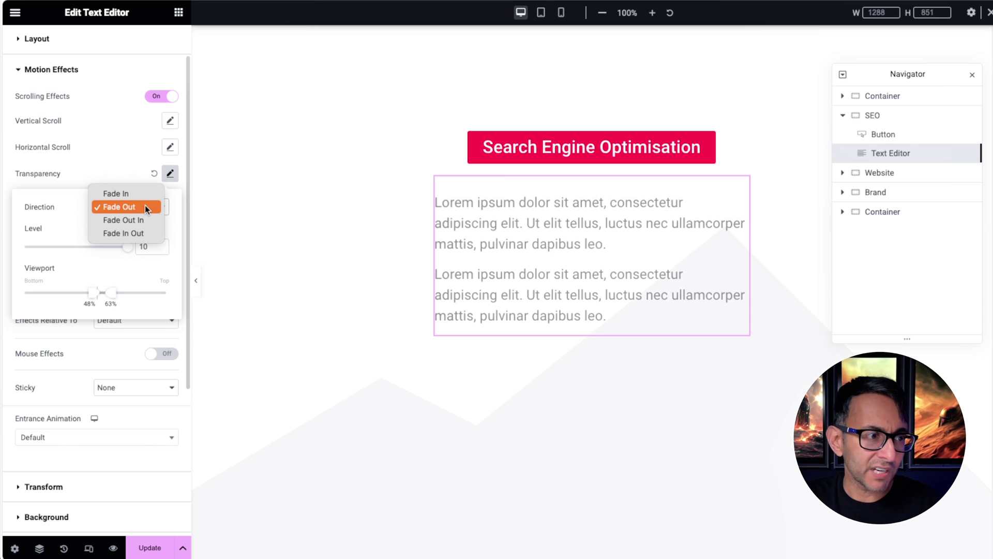
left_click(145, 208)
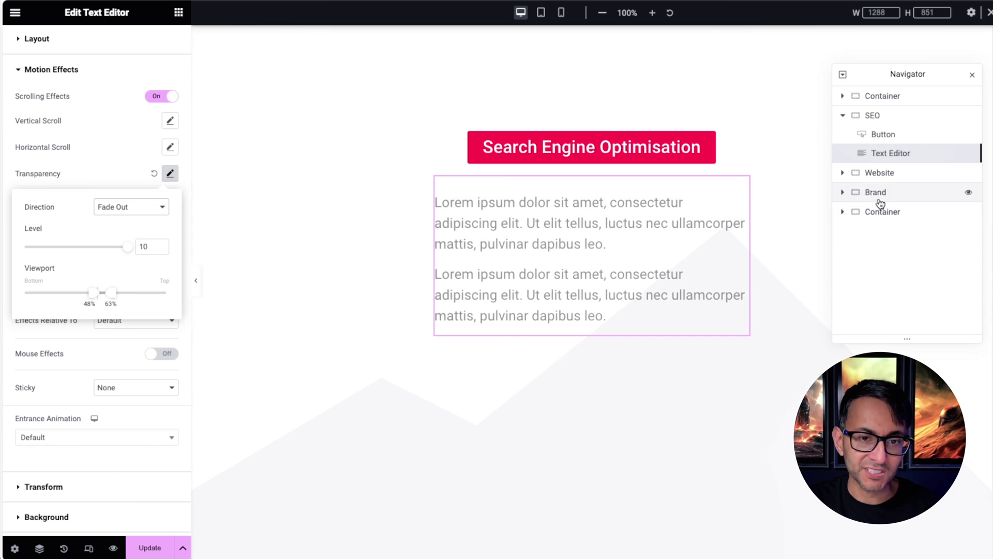
- Test the SEO text fade while scrolling and stretch the fade-out end to 80%
scroll(589, 290, "up", 5)
scroll(589, 290, "down", 4)
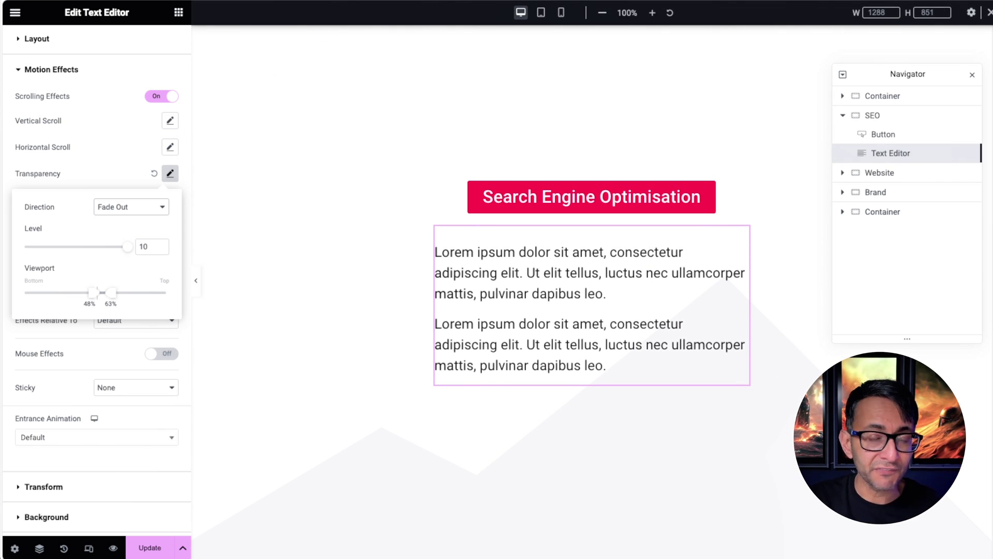
scroll(590, 289, "down", 1)
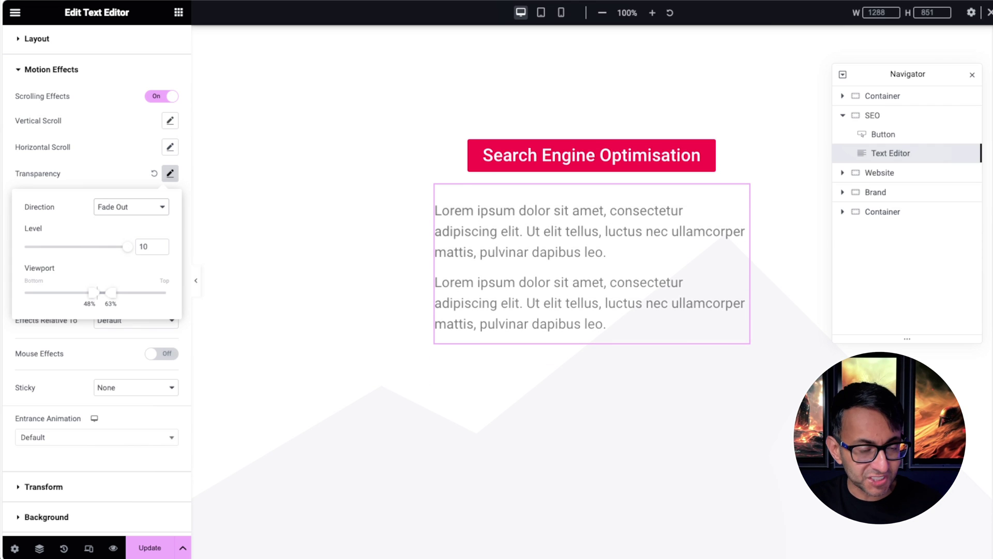
scroll(590, 290, "down", 2)
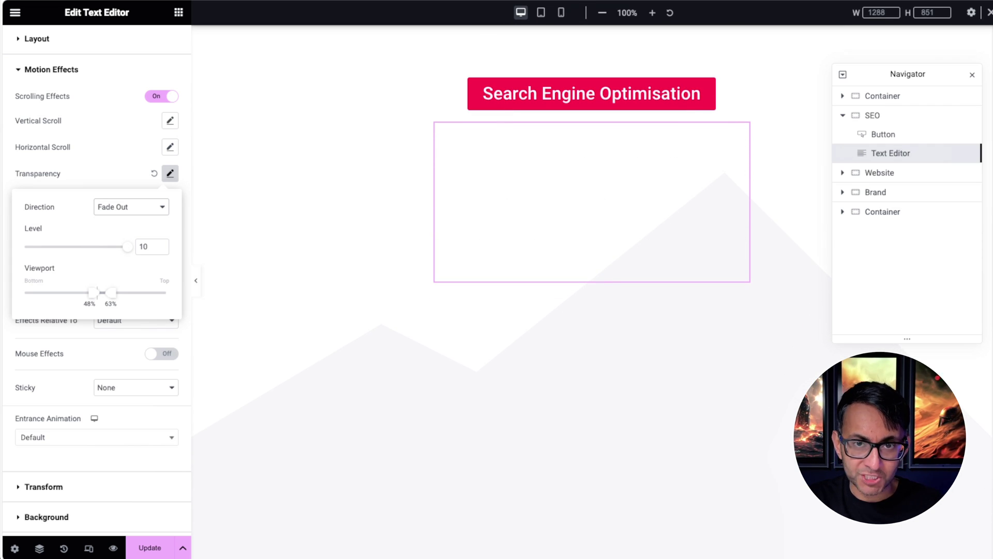
scroll(310, 233, "up", 1)
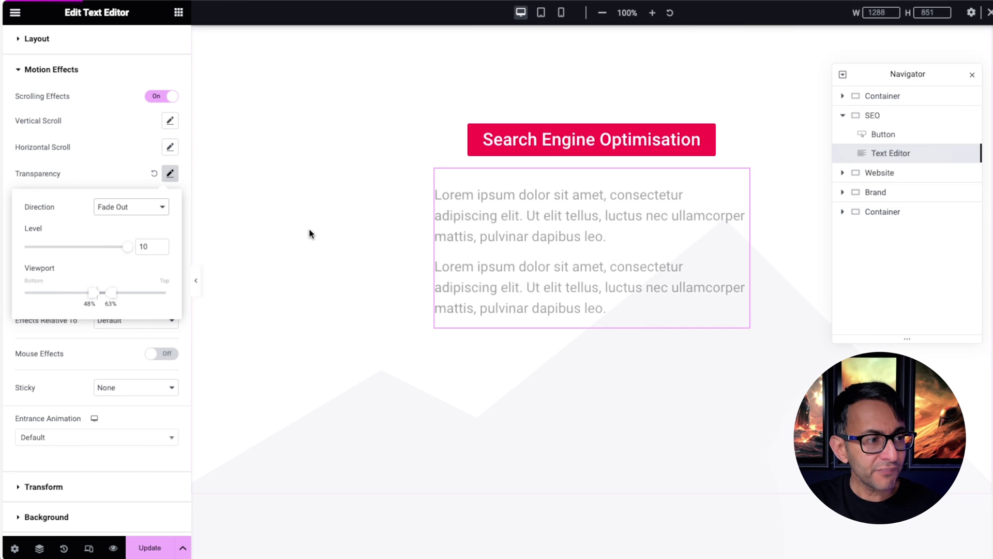
left_click_drag(112, 295, 135, 294)
scroll(589, 289, "up", 1)
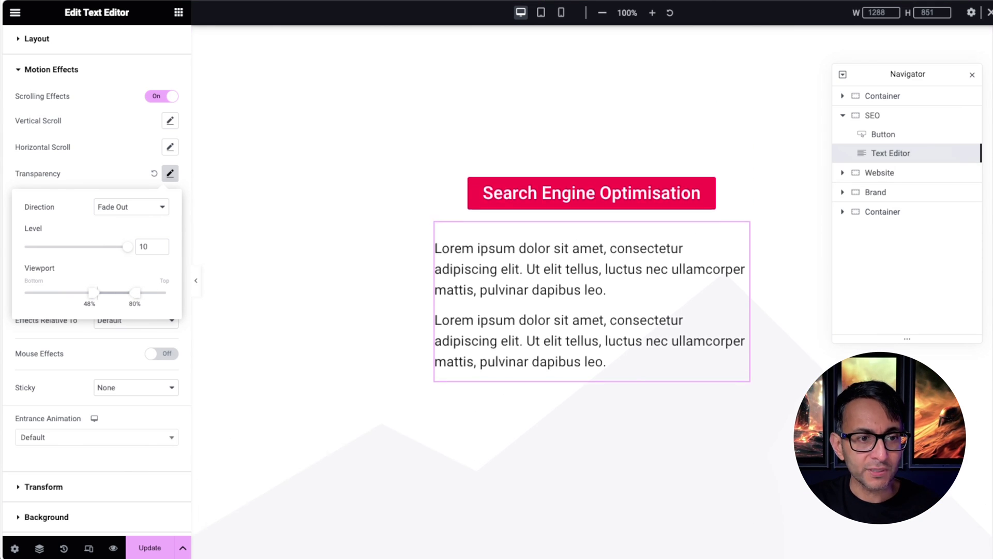
scroll(590, 290, "down", 3)
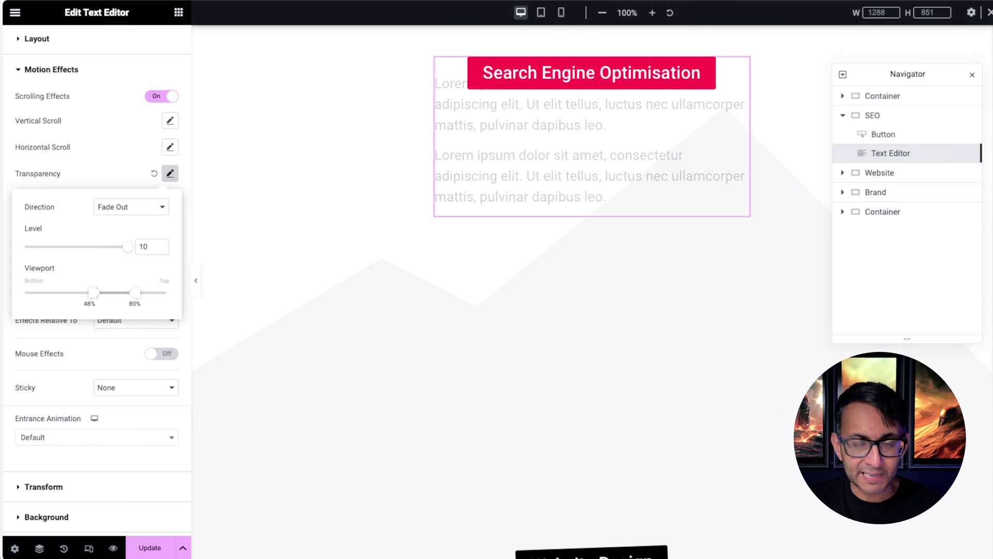
- Pull the fade end back to 64% and settle the start at 48% after trying 19%
left_click_drag(135, 294, 110, 298)
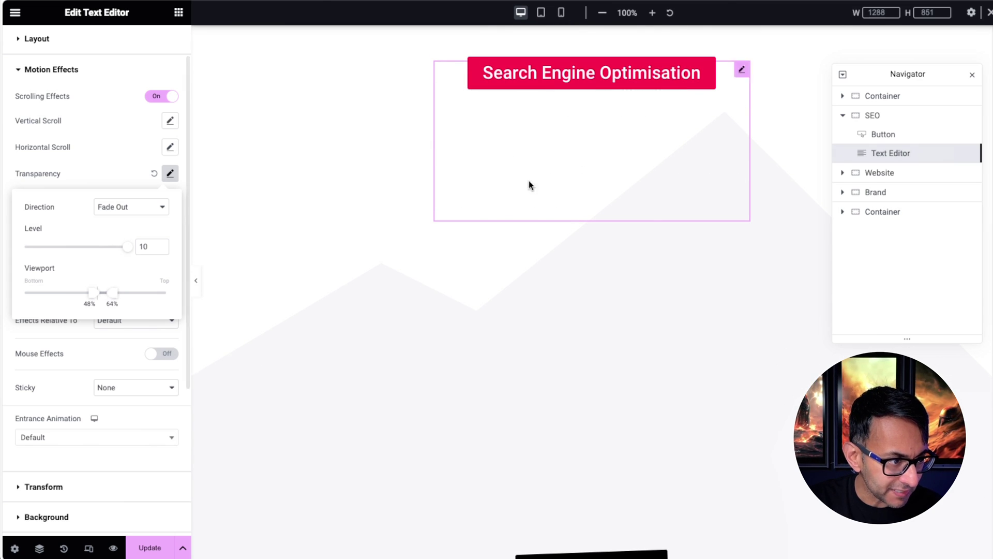
scroll(592, 259, "up", 3)
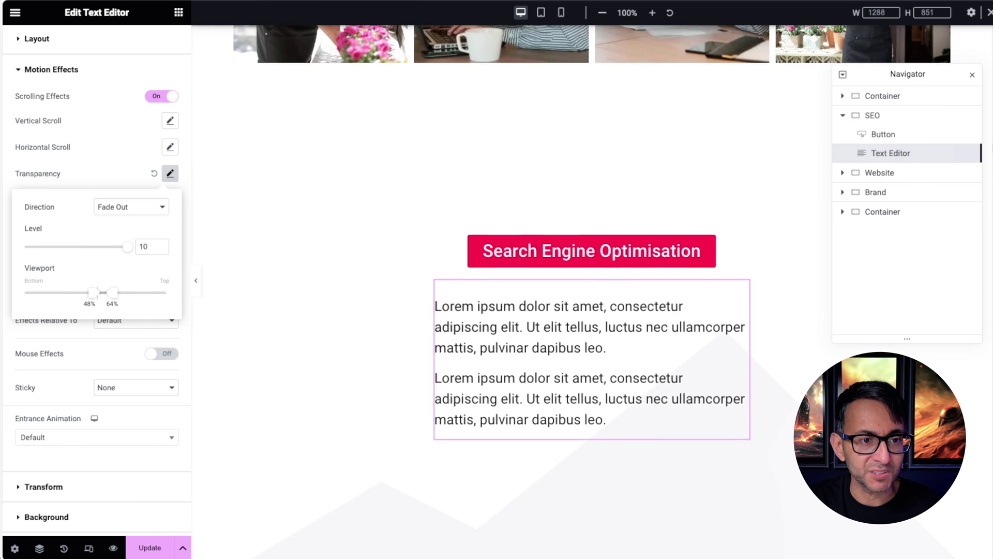
scroll(591, 258, "down", 2)
scroll(592, 259, "down", 3)
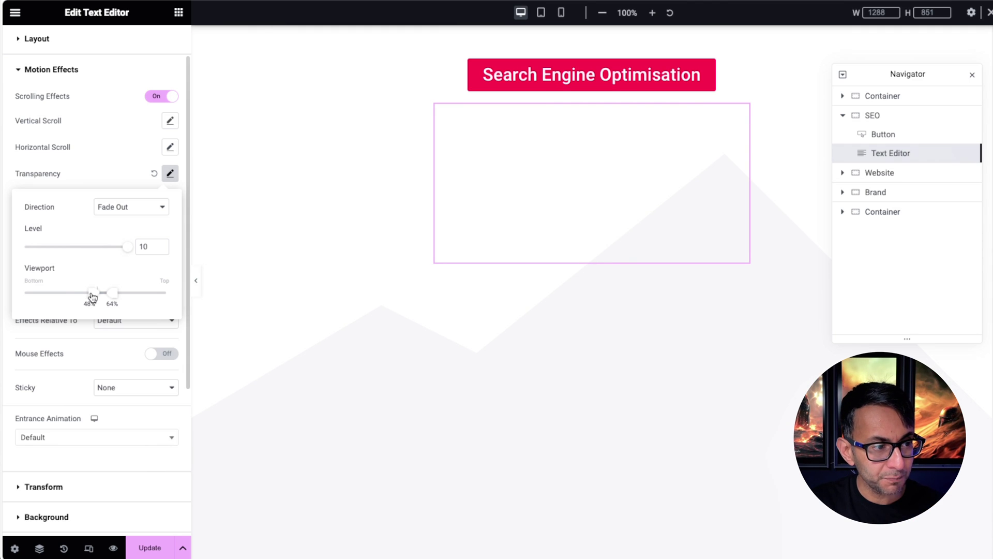
left_click_drag(91, 293, 52, 292)
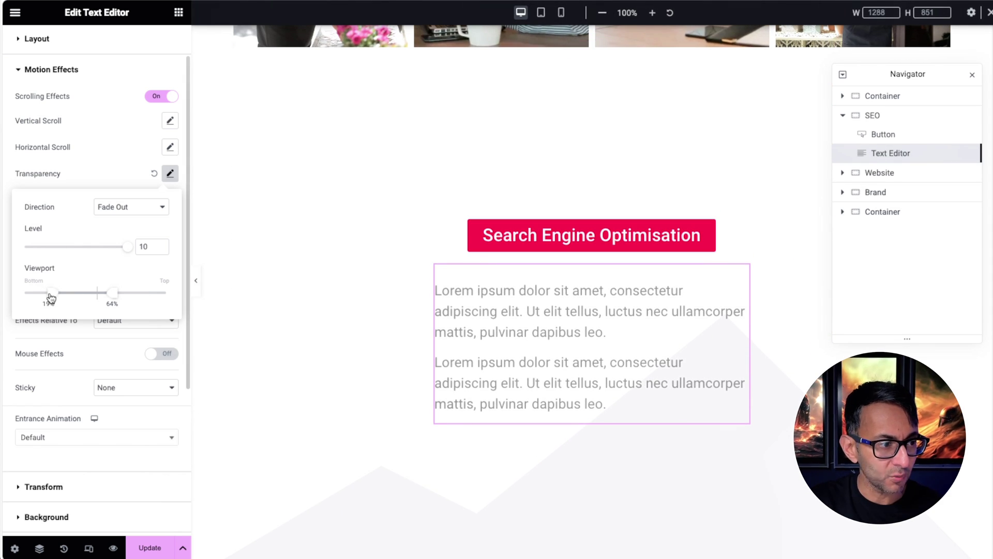
left_click_drag(52, 293, 93, 294)
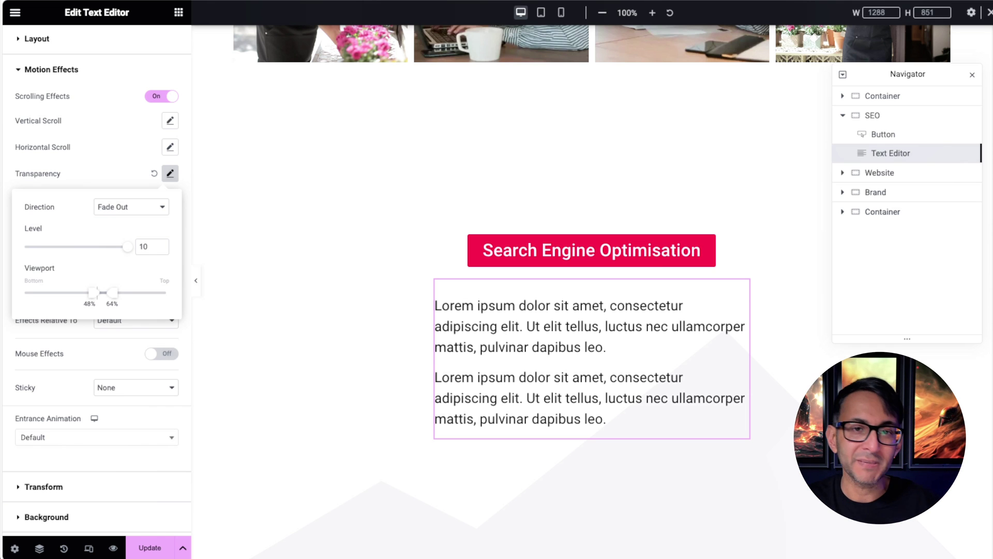
- Show the Website container's bottom shape divider: flipped Pyramids, width 170, height 352
left_click(903, 174)
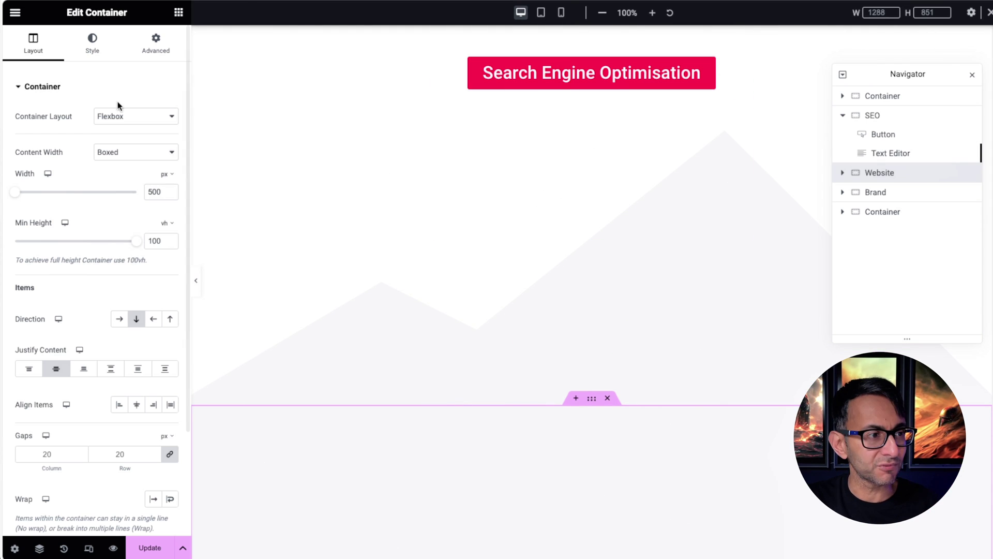
left_click(91, 51)
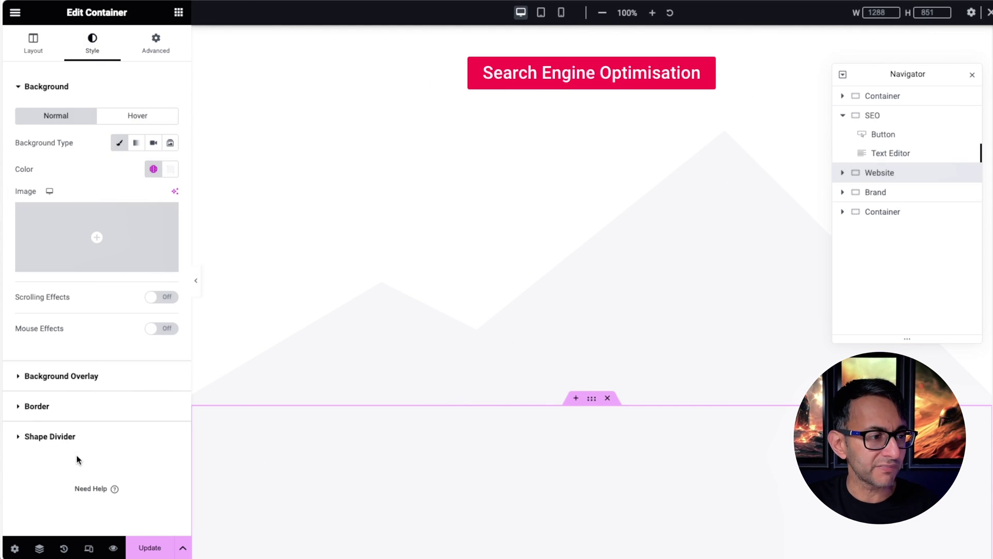
left_click(83, 439)
left_click(150, 208)
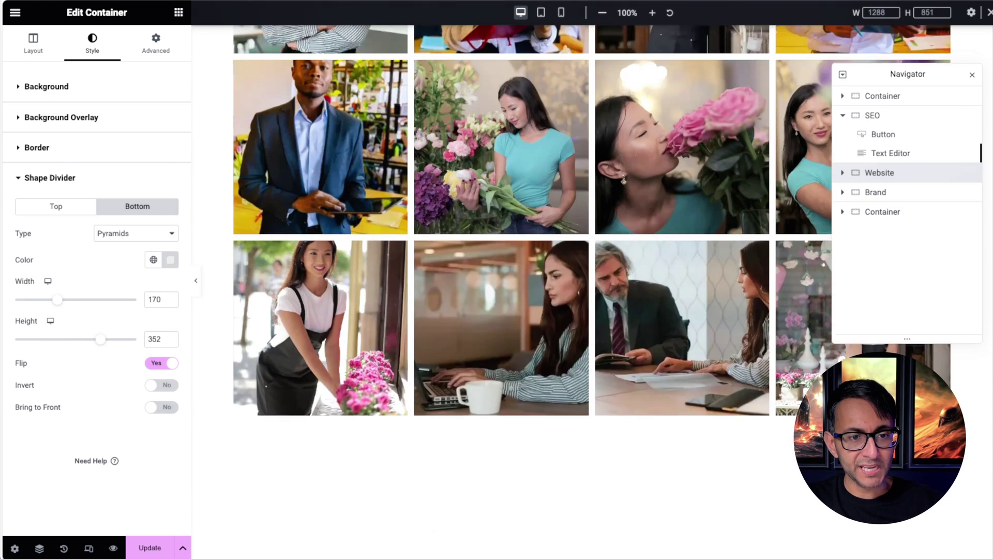
- Scroll the preview to view the divider, then expand Website in the Navigator
scroll(517, 289, "down", 6)
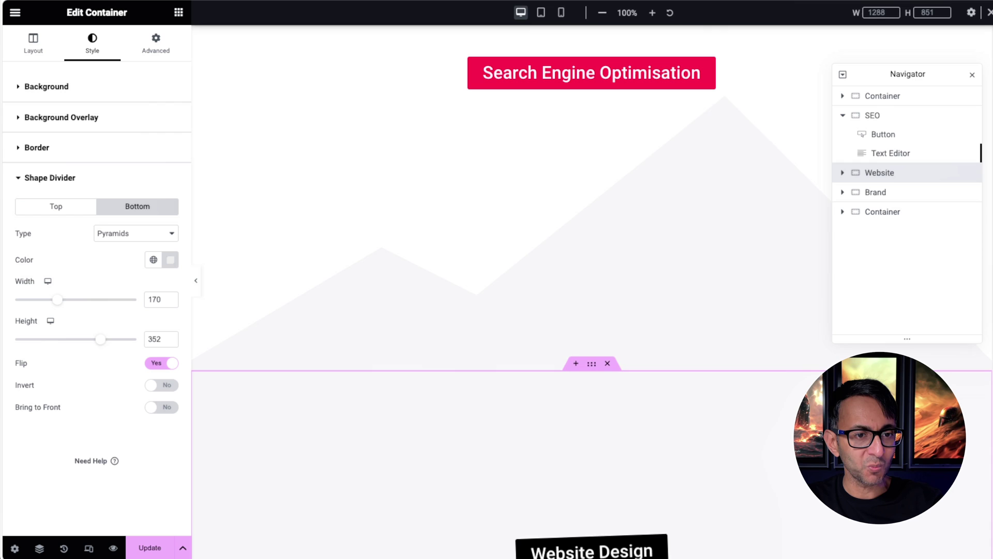
scroll(590, 290, "down", 4)
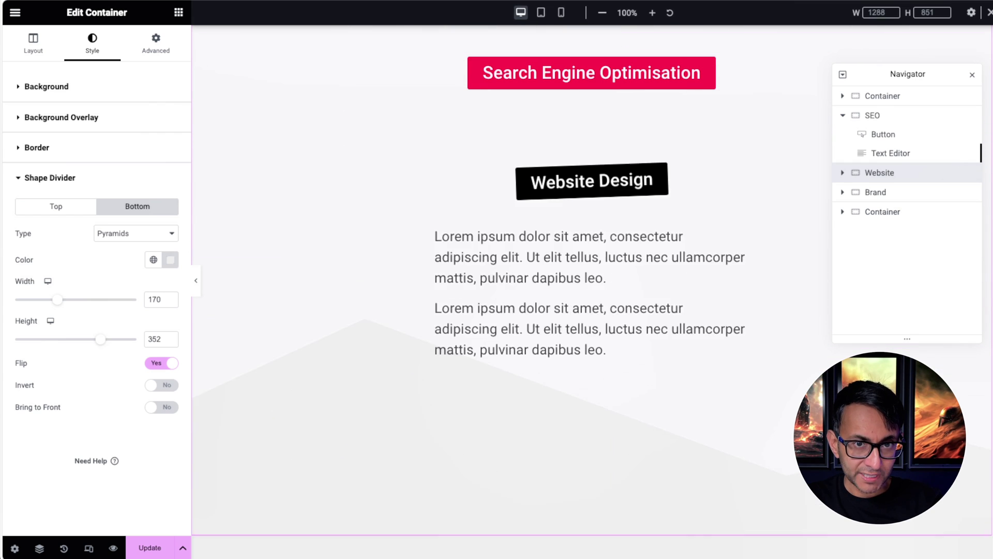
scroll(590, 289, "down", 6)
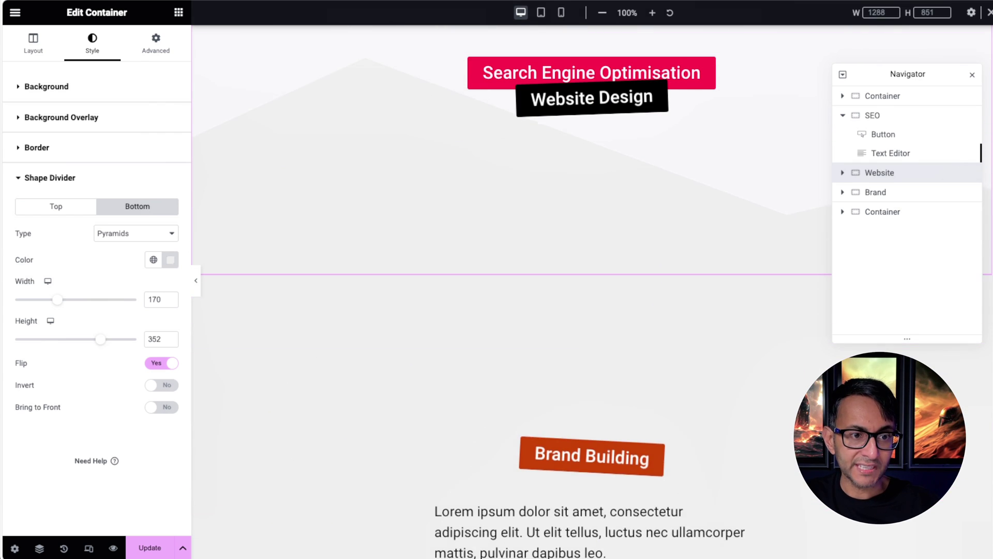
scroll(590, 289, "down", 5)
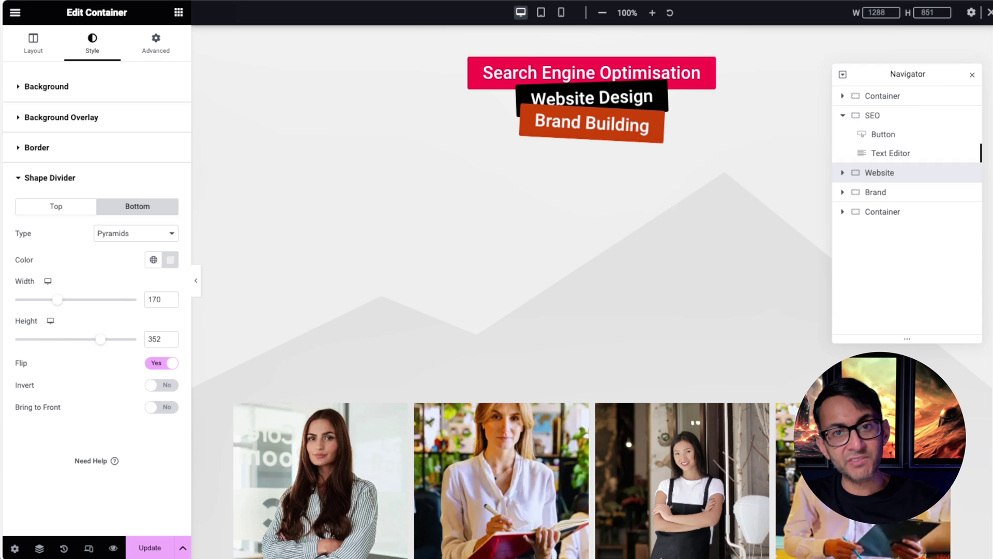
scroll(590, 290, "up", 8)
scroll(672, 259, "up", 2)
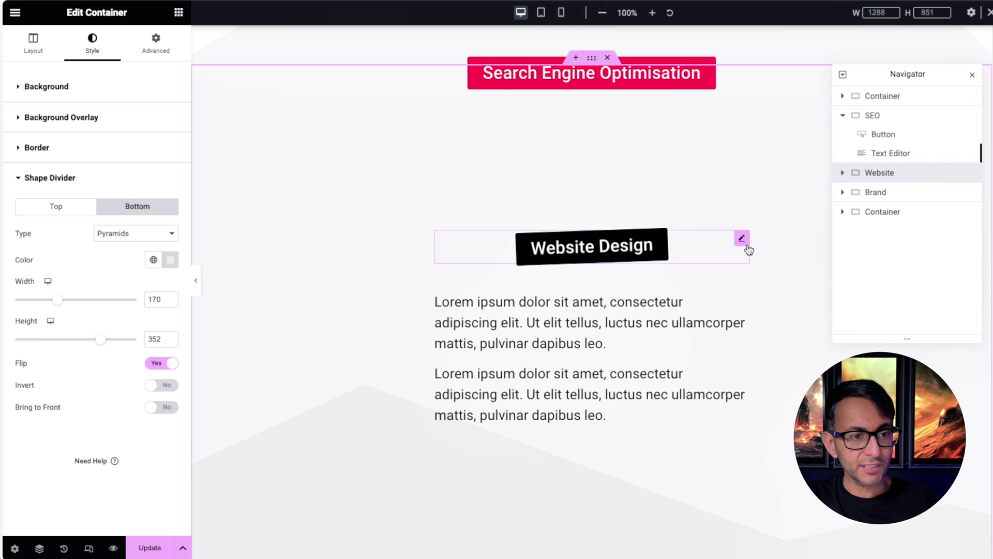
left_click(844, 174)
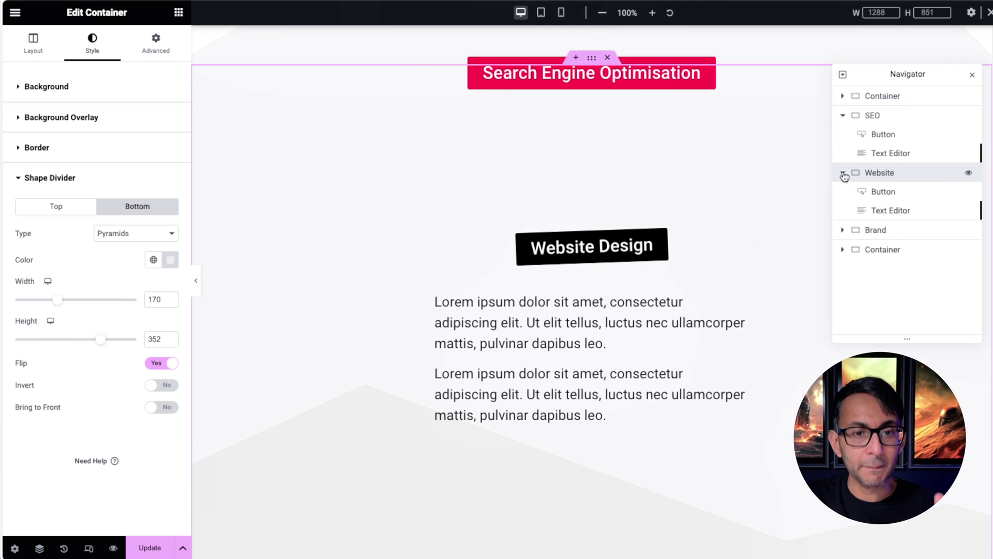
- Make the Website Design button sticky to top with an offset of 90
left_click(33, 41)
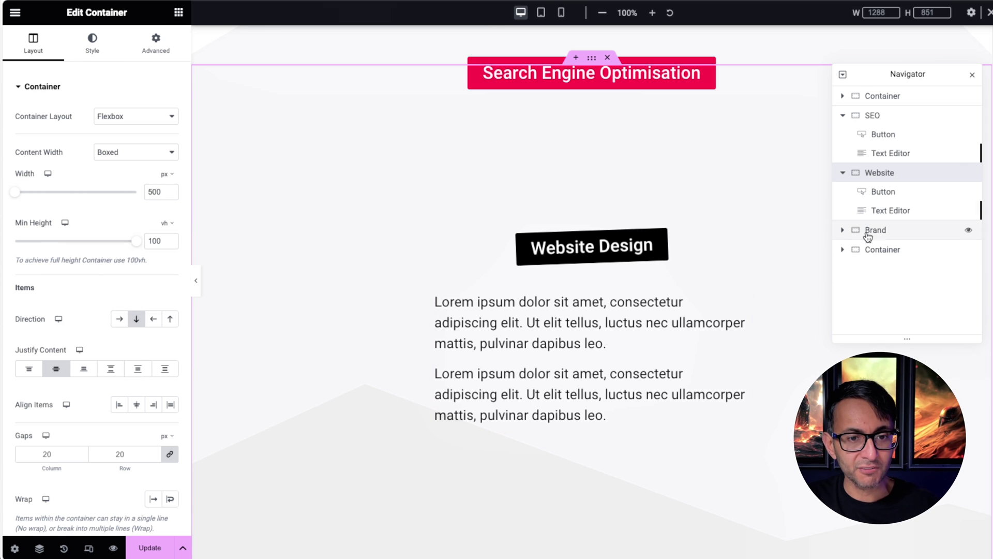
left_click(878, 192)
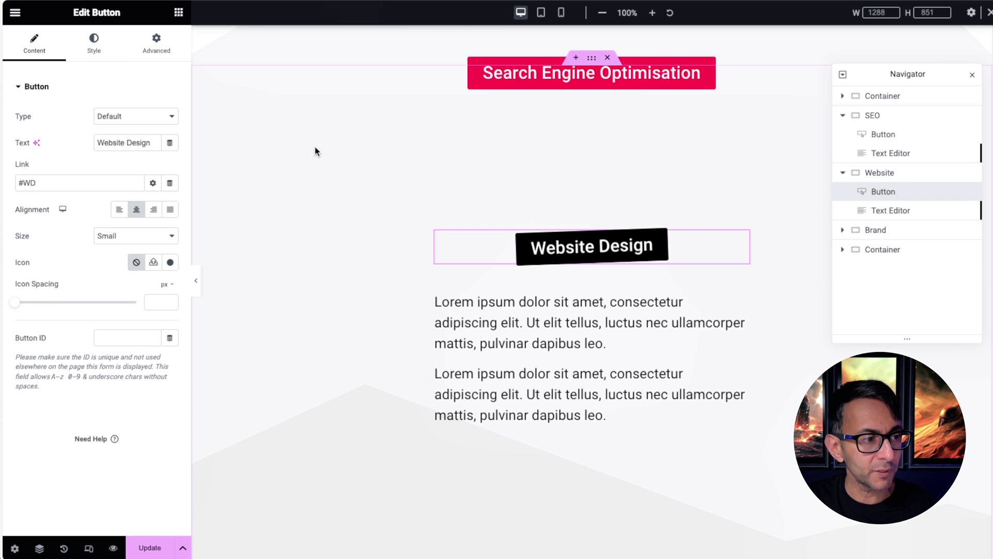
left_click(158, 46)
scroll(150, 379, "down", 1)
scroll(150, 379, "down", 2)
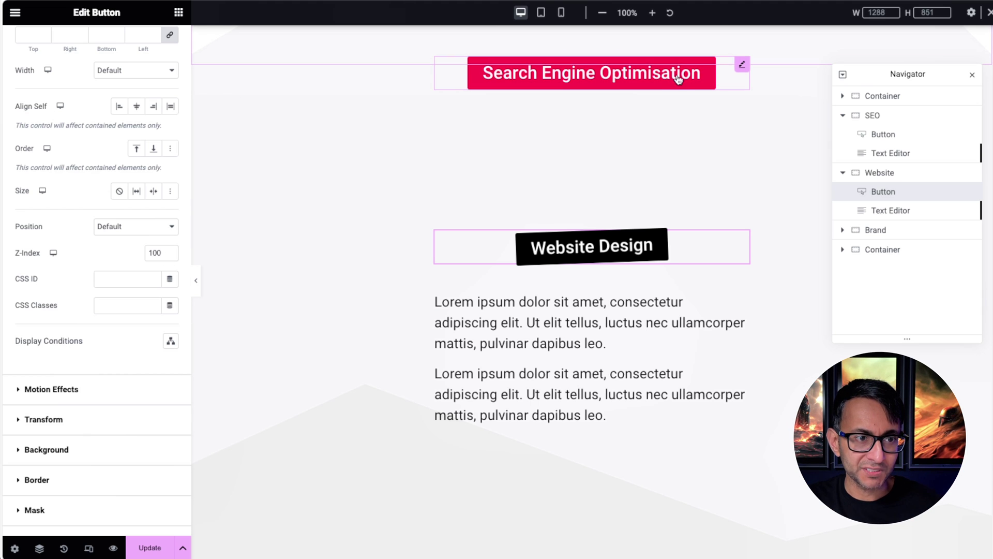
left_click(106, 392)
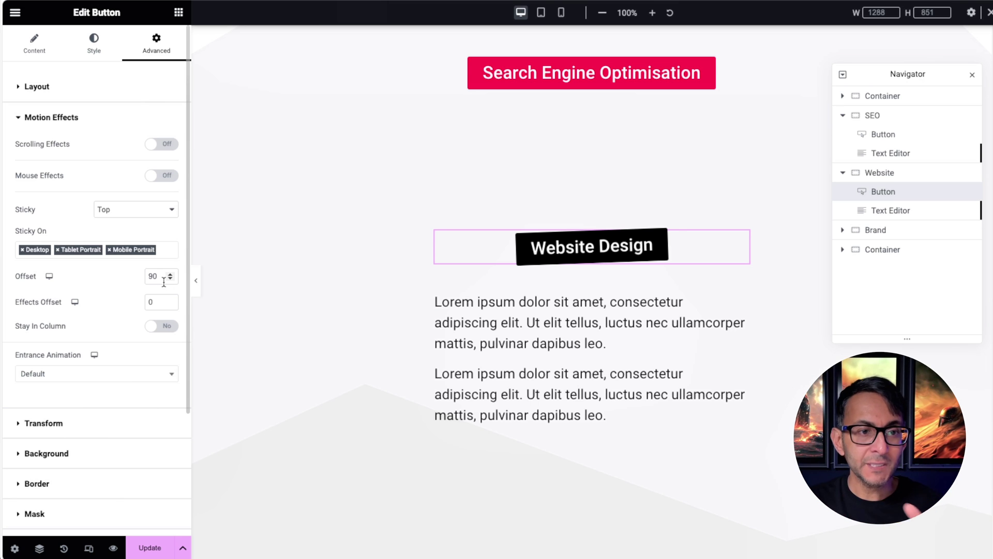
- Scroll to check it stacks below the SEO button, then select the Website text
scroll(589, 311, "down", 5)
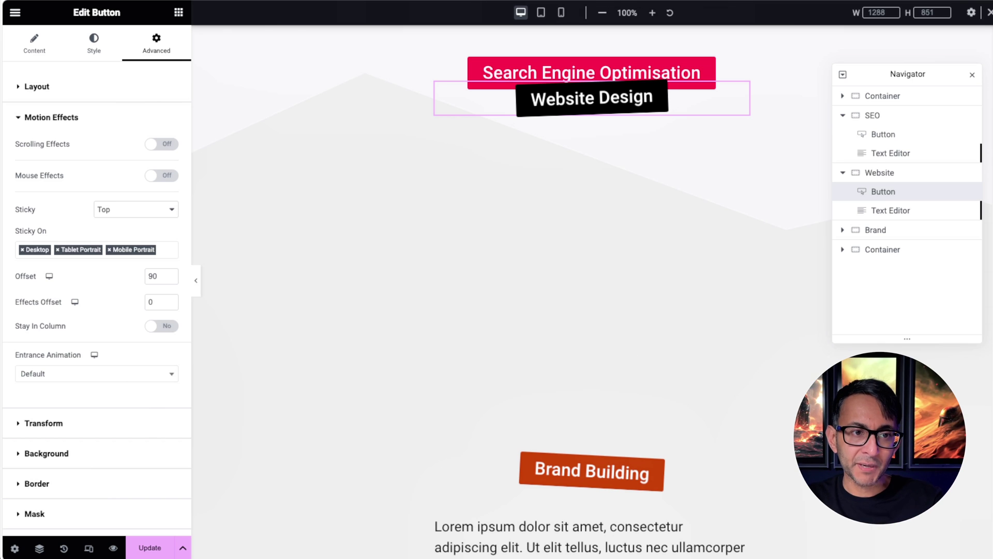
scroll(590, 311, "up", 3)
scroll(589, 310, "up", 2)
scroll(590, 311, "down", 3)
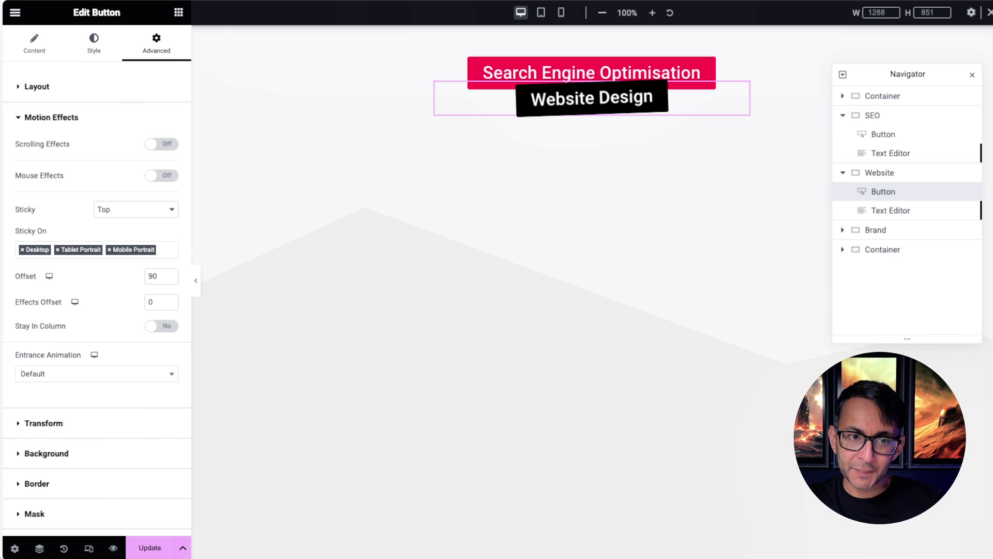
left_click(890, 210)
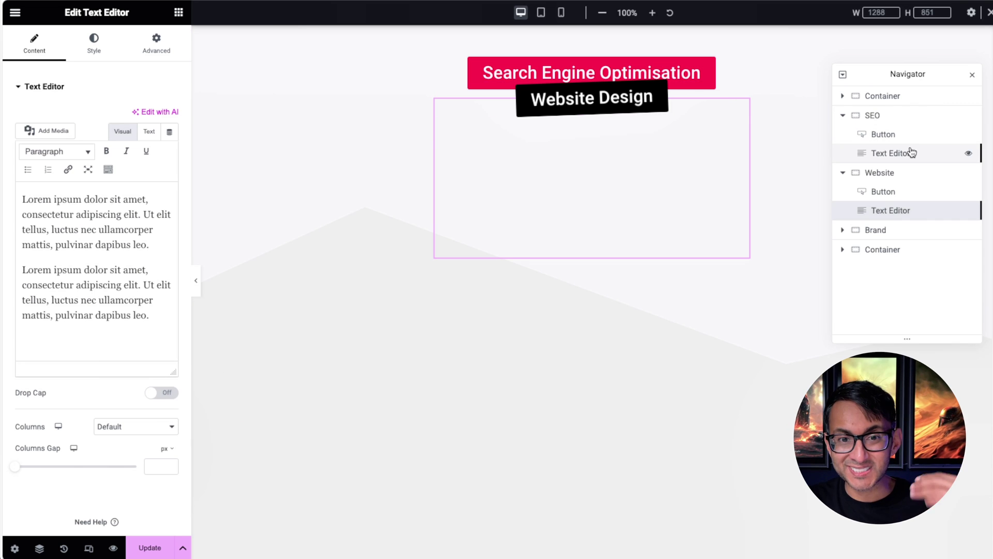
- Review the Website text's 48%–63% fade-out, then select the Brand Building text editor
left_click(156, 43)
scroll(111, 388, "down", 8)
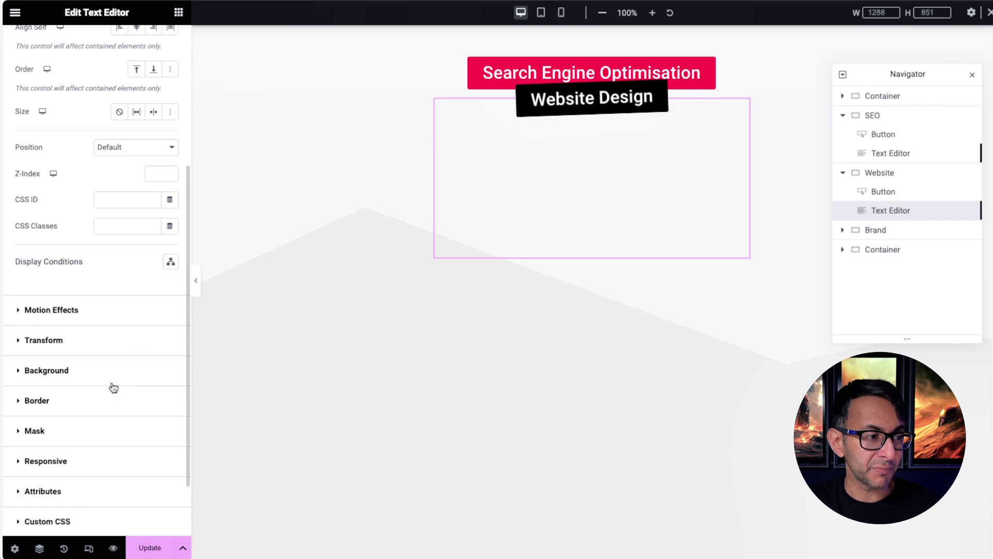
left_click(97, 310)
left_click(168, 222)
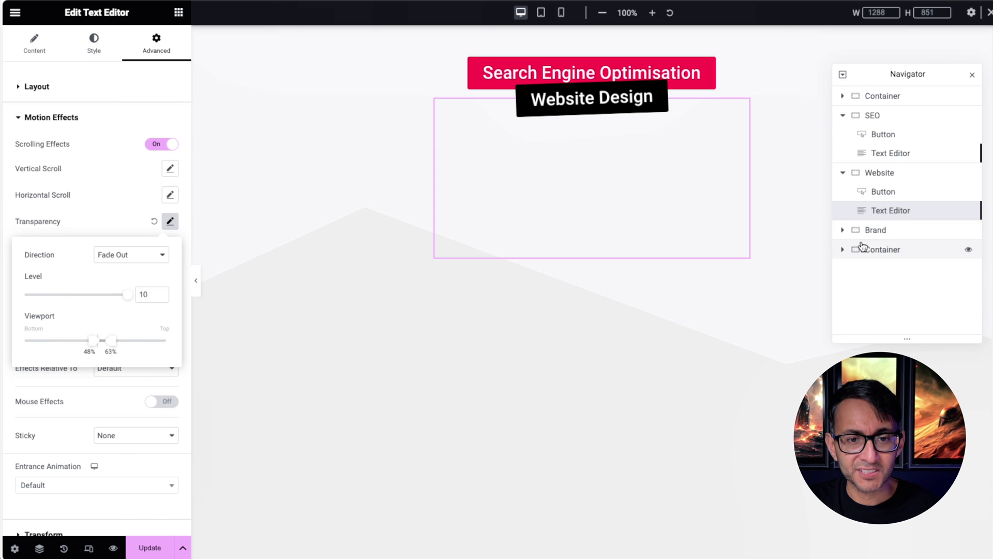
left_click(843, 230)
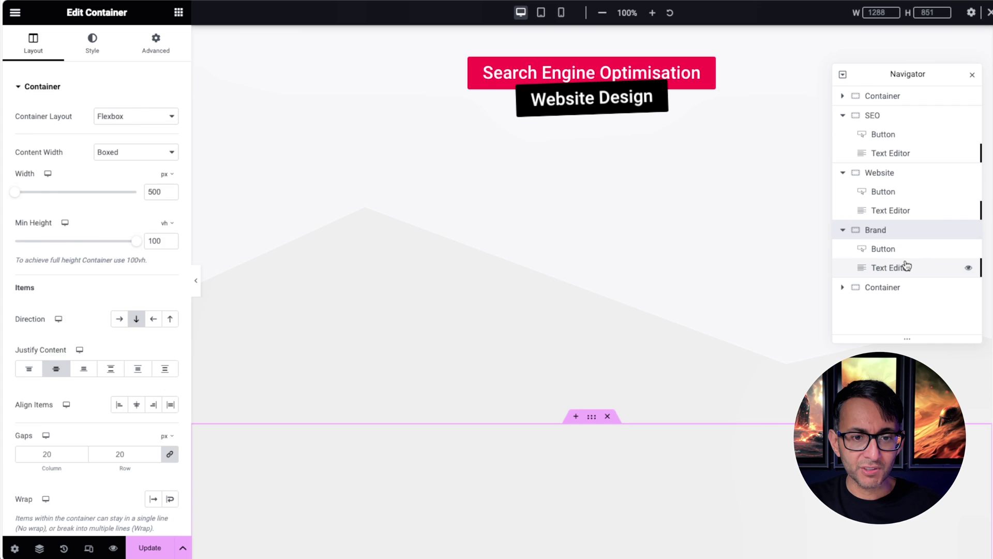
left_click(902, 265)
- Give the Brand Building text a Fade Out transparency effect, then view the Brand Building button's advanced settings
left_click(157, 50)
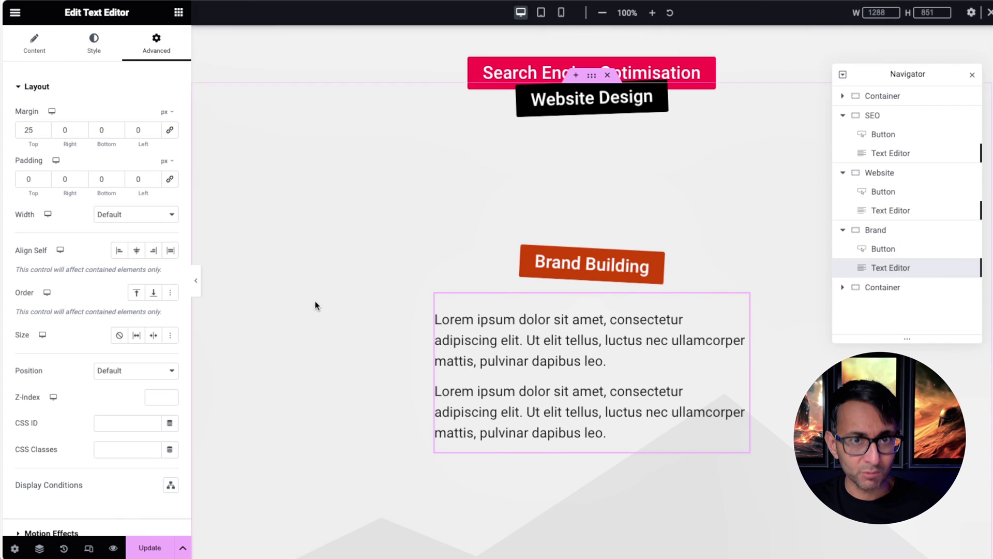
scroll(115, 393, "down", 5)
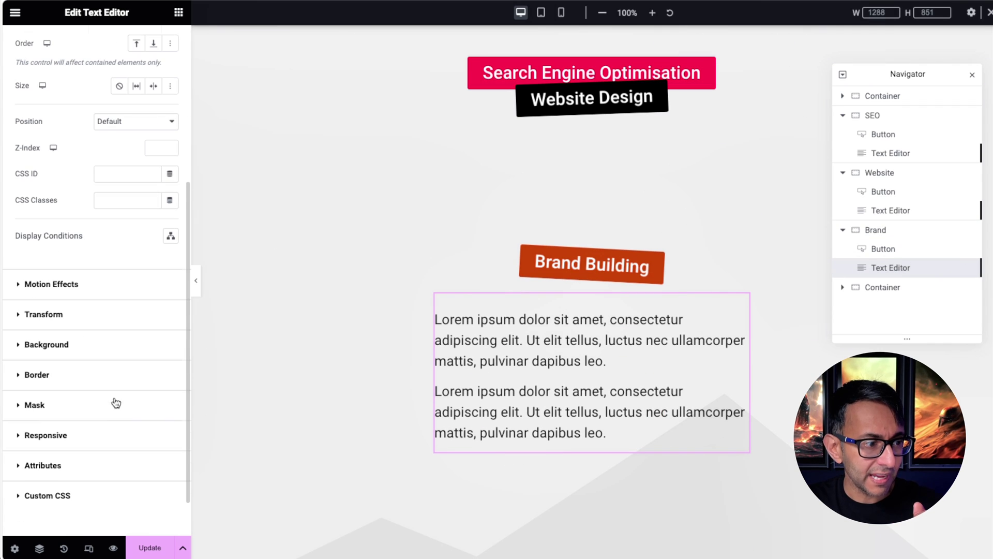
left_click(104, 289)
left_click(171, 222)
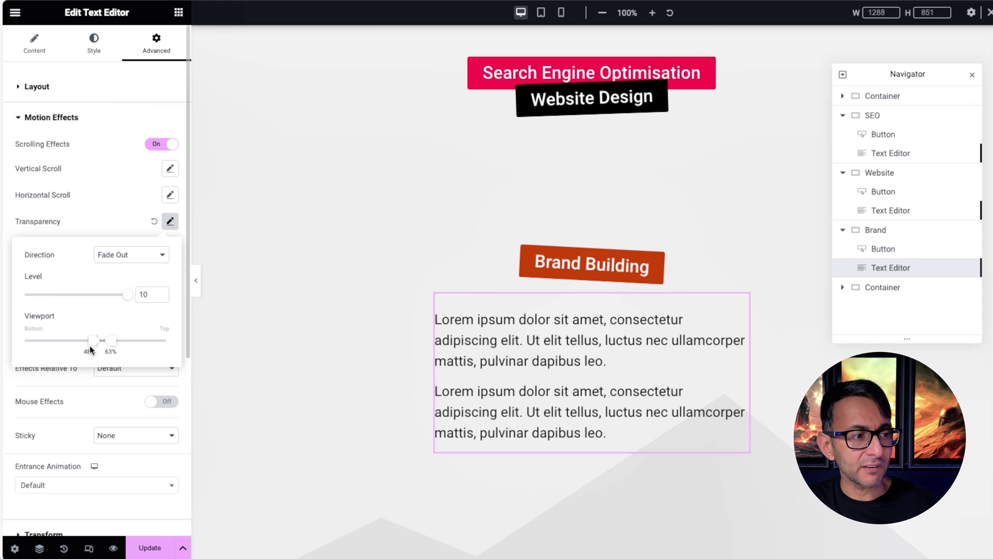
left_click(884, 248)
left_click(167, 48)
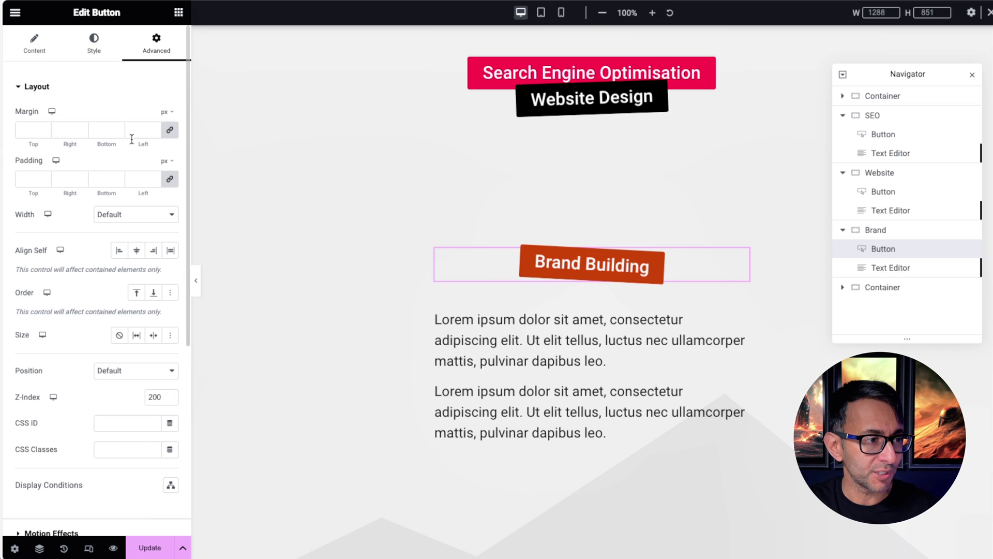
- Confirm the Brand Building button sticks to top at offset 130, then select the photo grid container
scroll(66, 346, "down", 2)
left_click(78, 457)
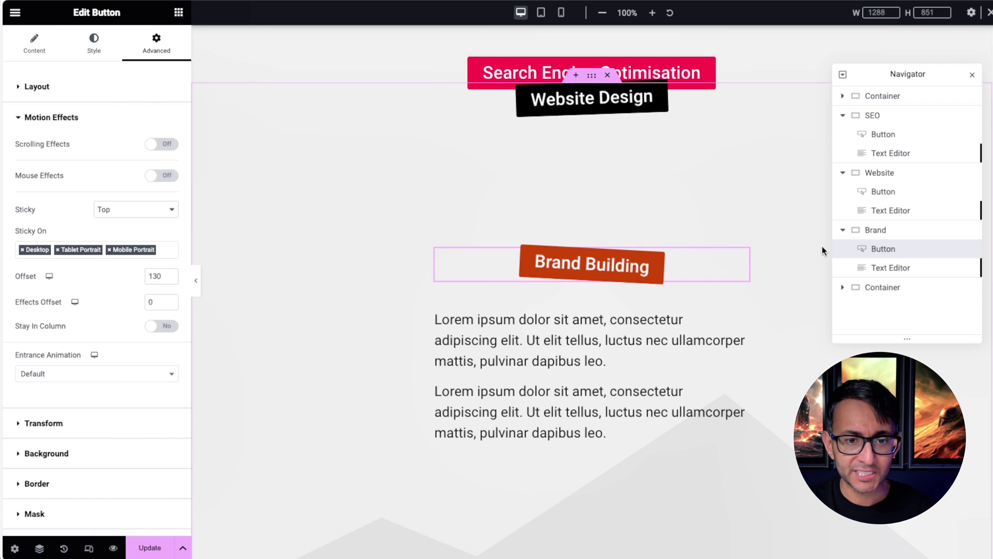
left_click(882, 287)
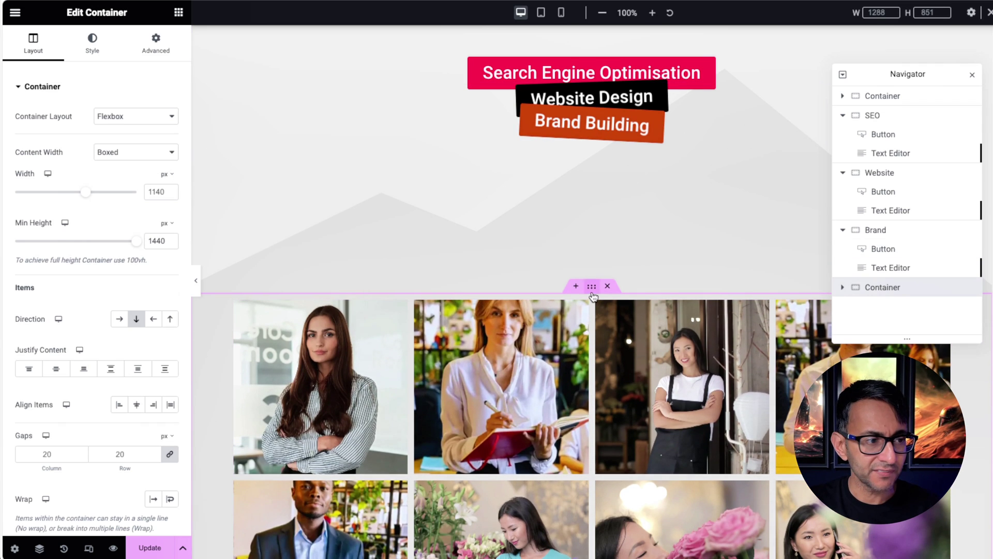
- Preview the photo grid container at Z-Index 0, then set its Z-Index back to 400
left_click(154, 47)
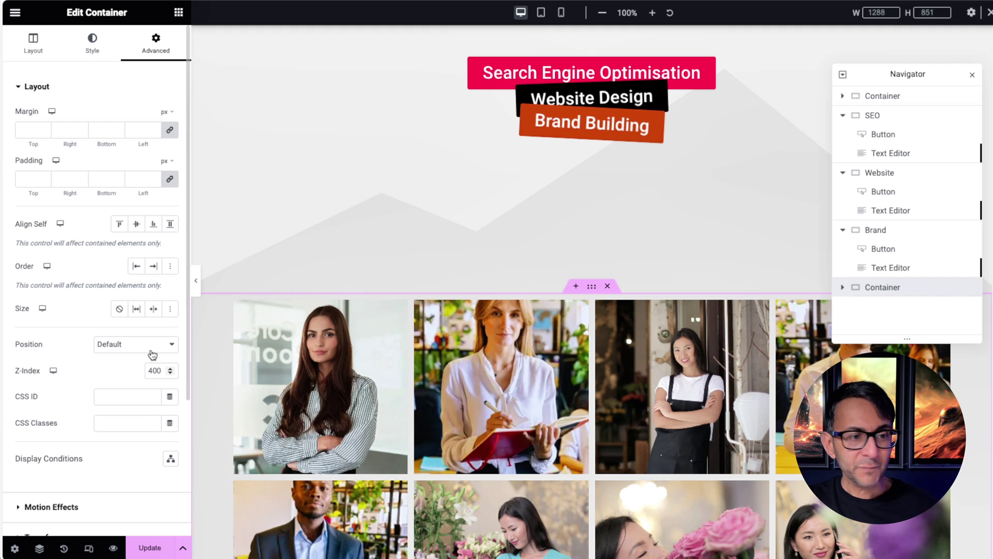
type("0")
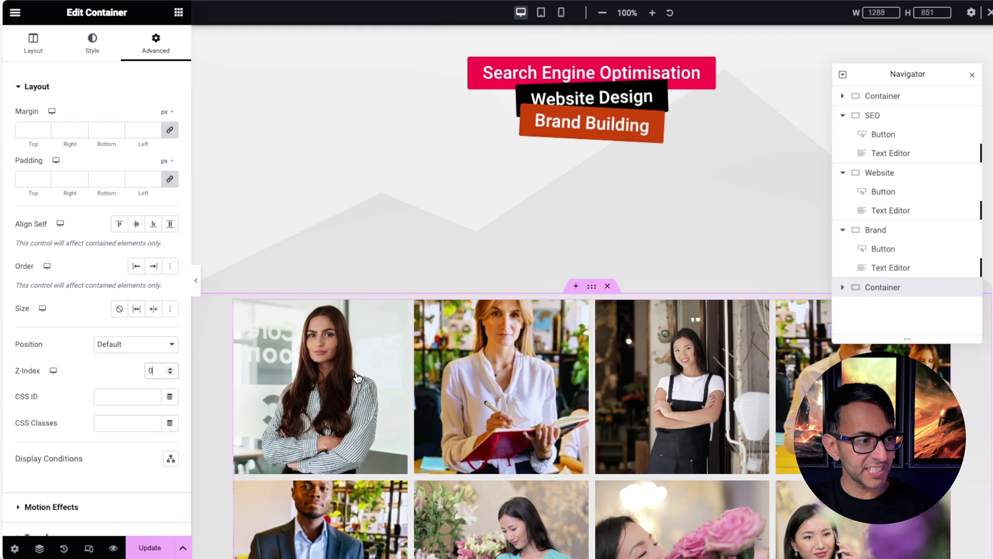
left_click(196, 280)
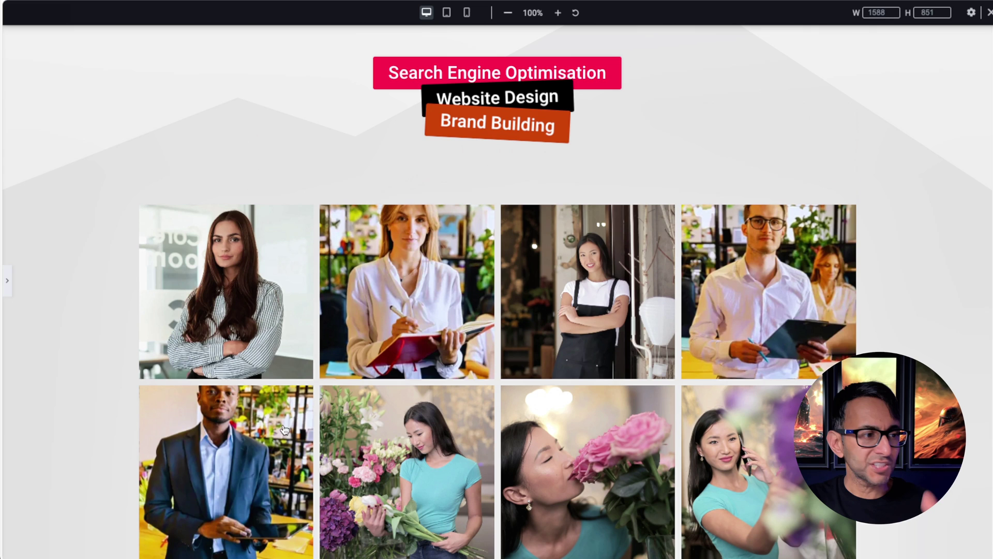
left_click(6, 283)
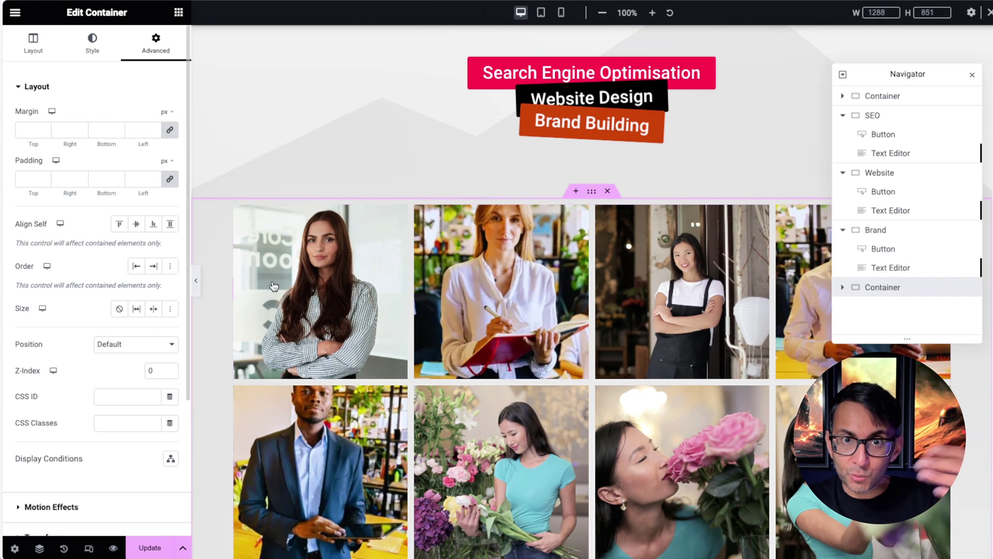
left_click(144, 370)
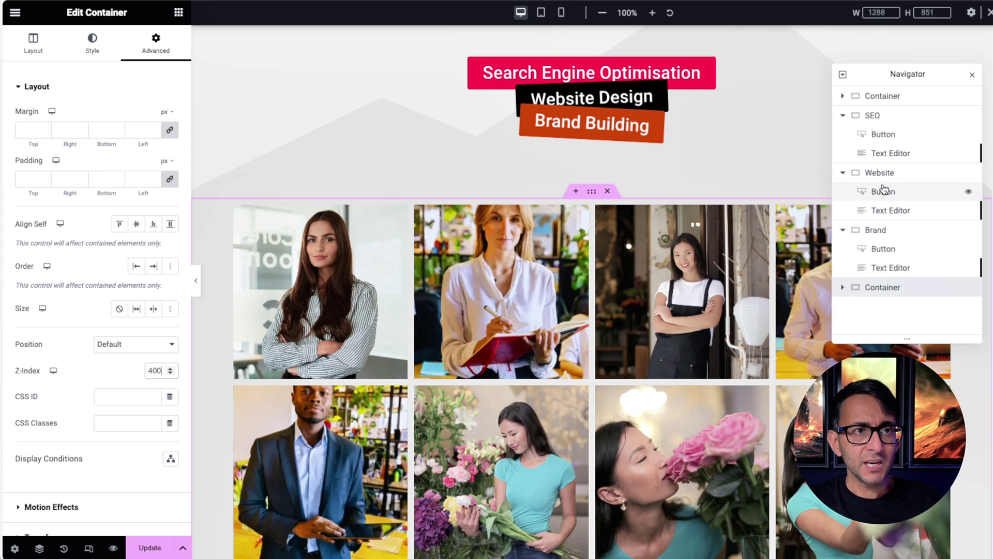
- Check the SEO, Website and Brand containers' CSS IDs: SEO, WD and BB
left_click(895, 119)
scroll(635, 447, "down", 7)
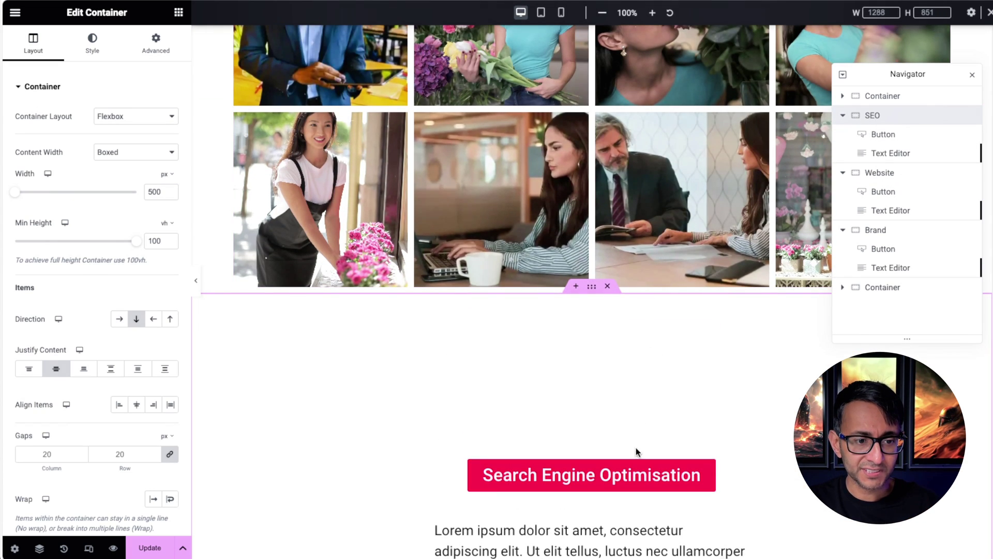
left_click(149, 46)
scroll(124, 310, "down", 2)
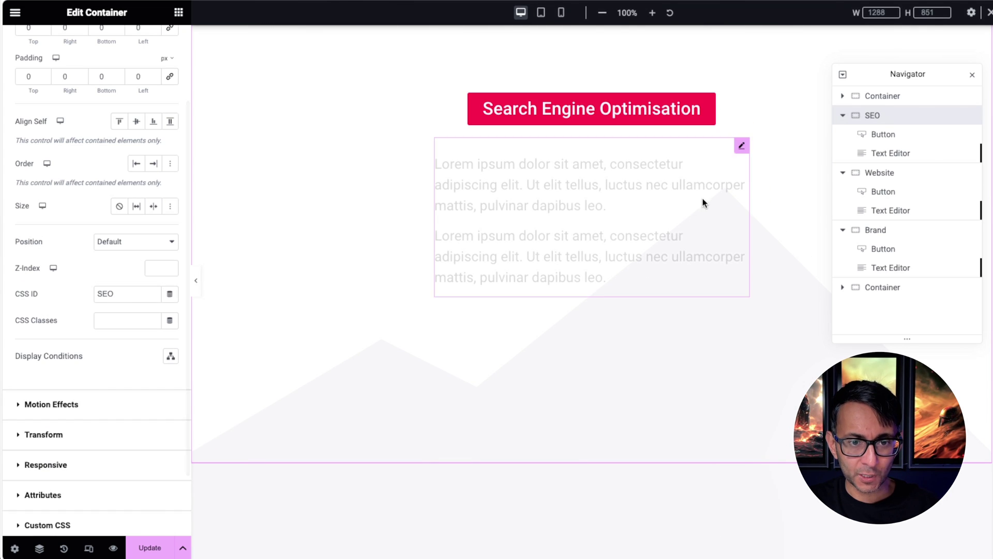
left_click(908, 172)
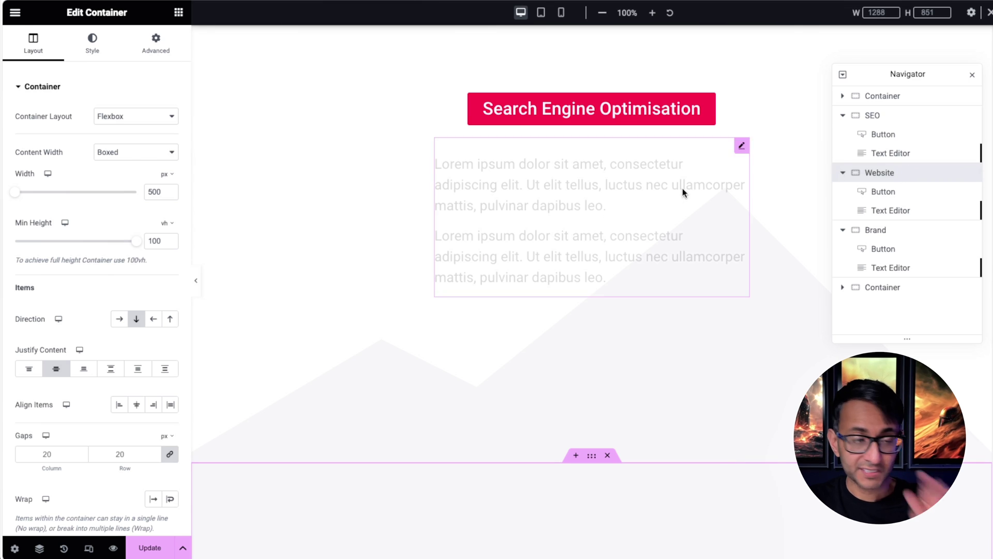
left_click(155, 45)
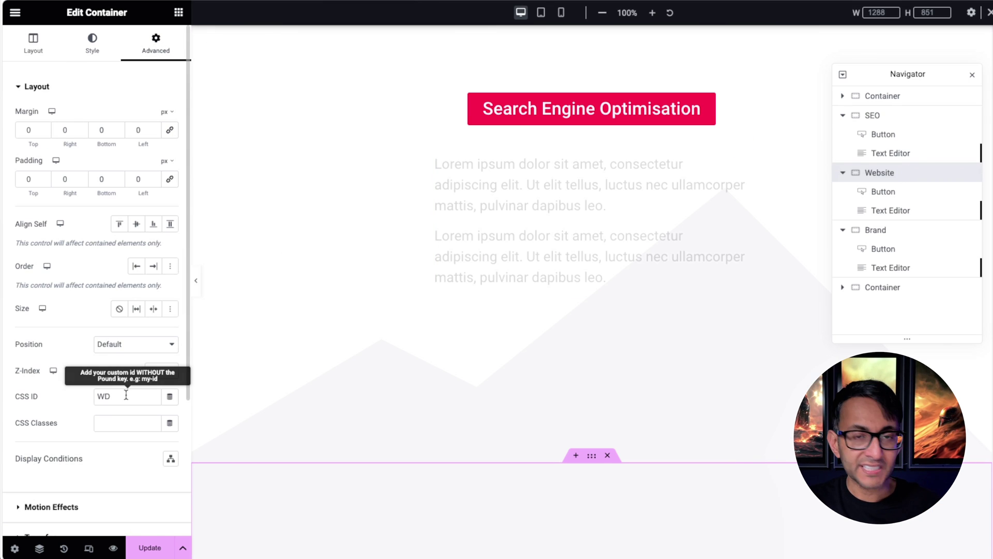
left_click(897, 241)
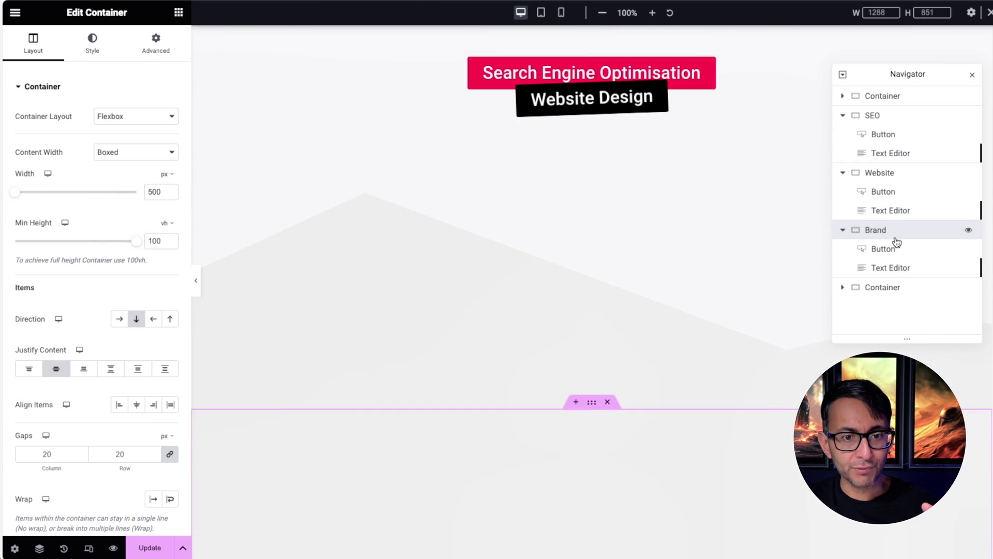
scroll(620, 383, "down", 2)
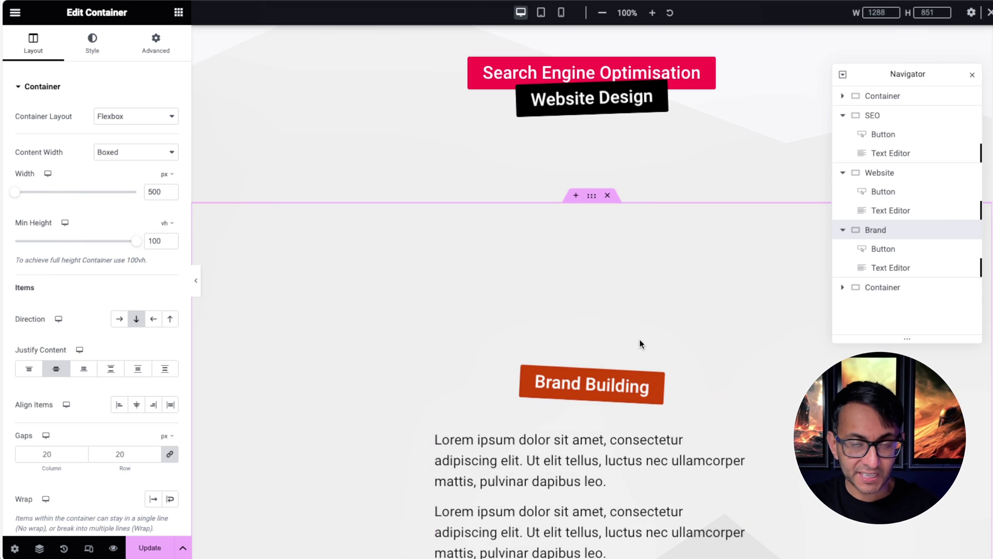
left_click(155, 45)
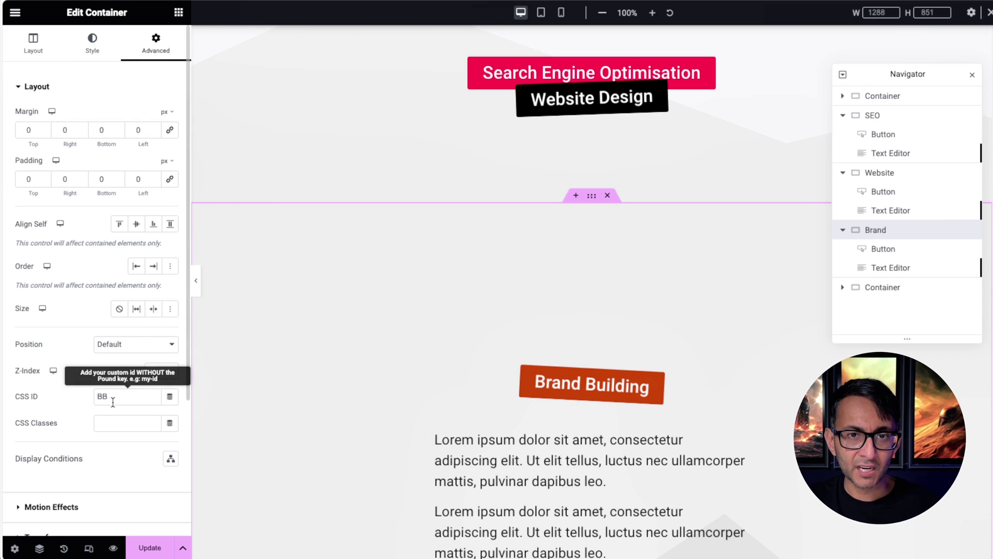
- Check the three service buttons' links (#SEO, #WD, #BB) against the container IDs, including Brand's BB
left_click(883, 132)
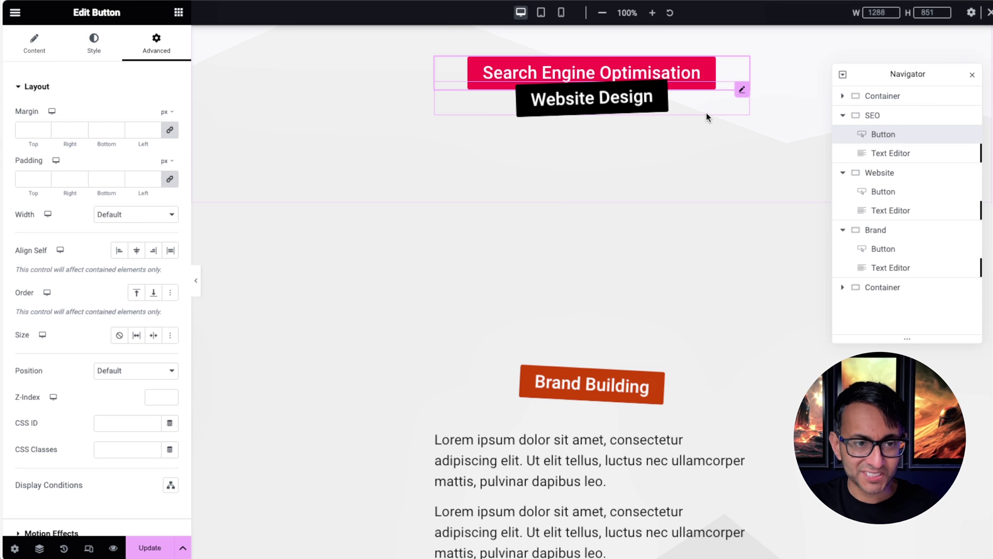
left_click(38, 55)
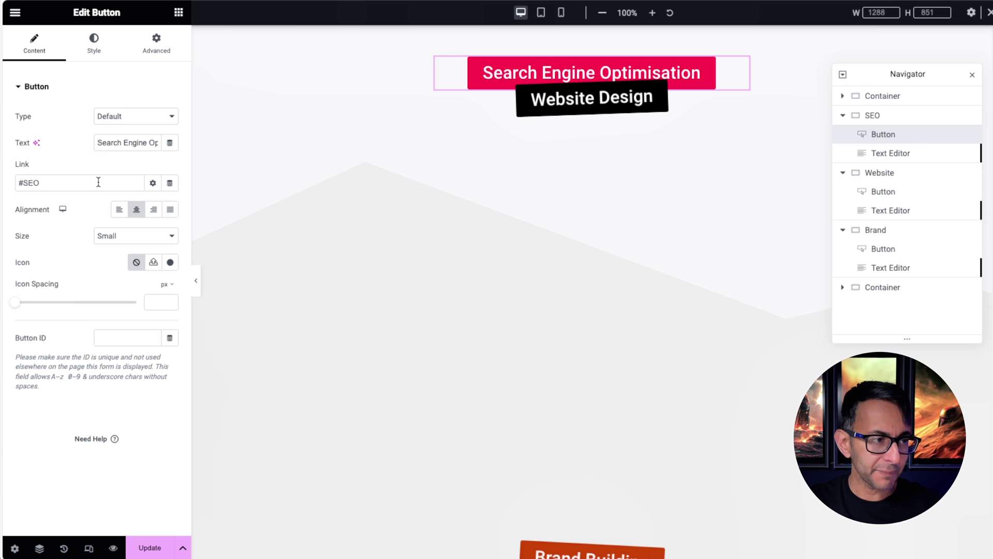
left_click(881, 193)
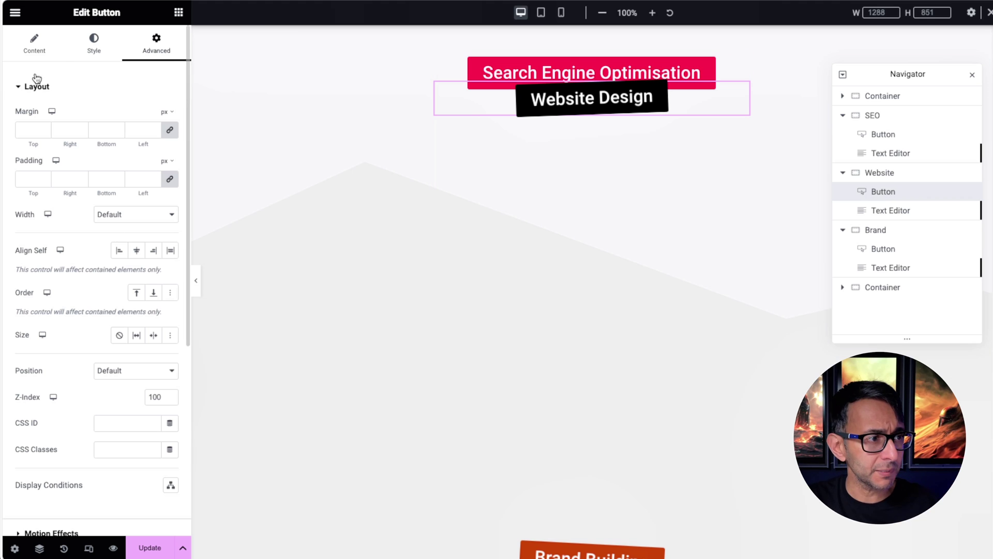
left_click(34, 46)
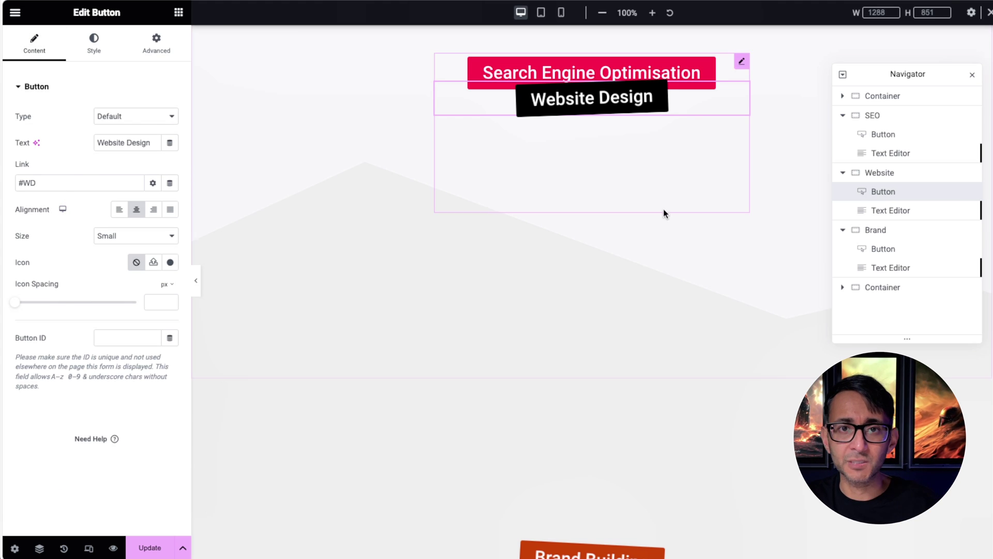
left_click(887, 250)
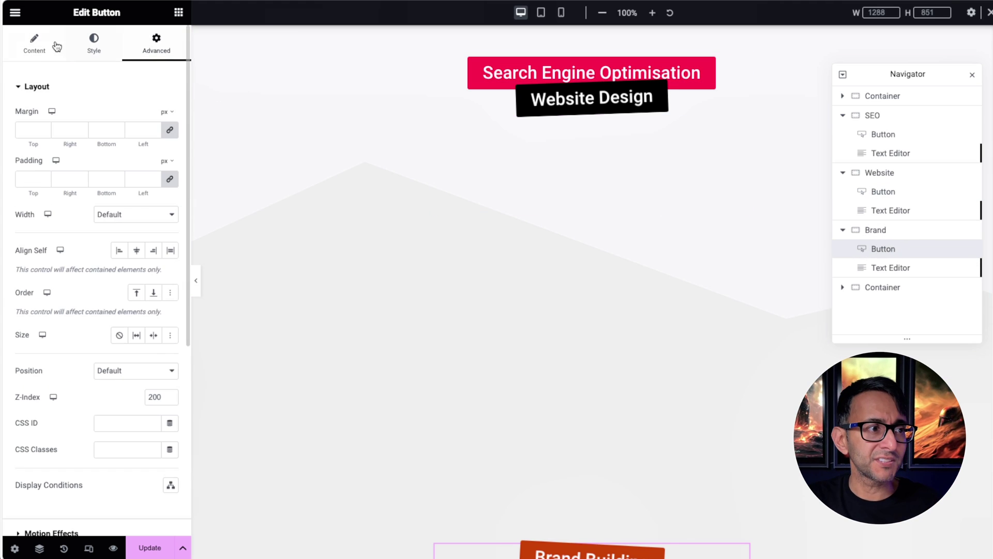
left_click(34, 45)
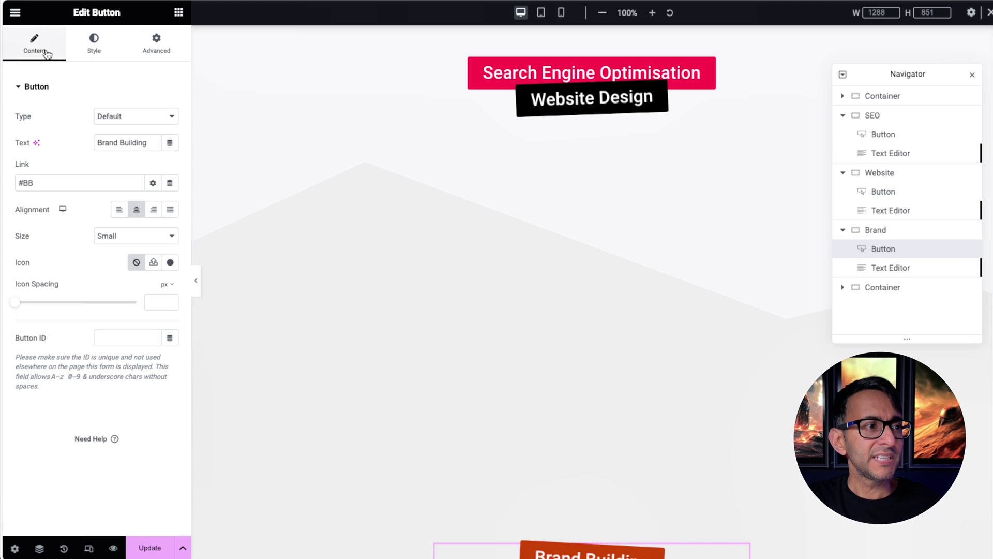
left_click(870, 231)
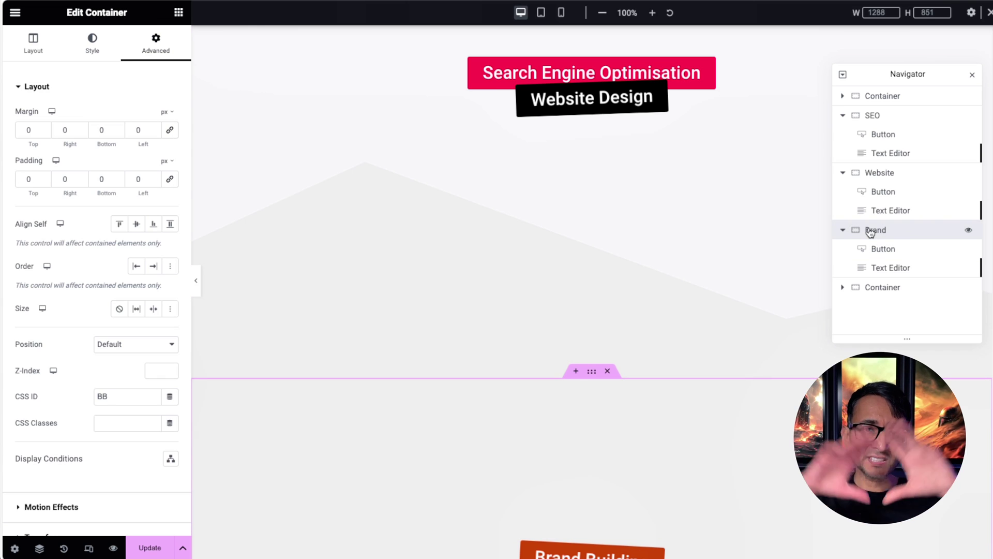
left_click(885, 255)
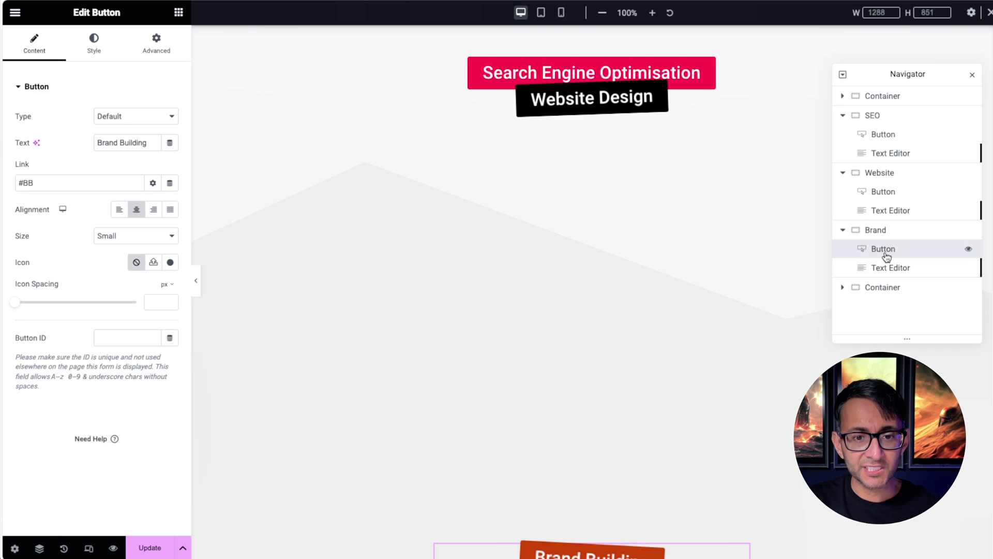
scroll(702, 314, "down", 3)
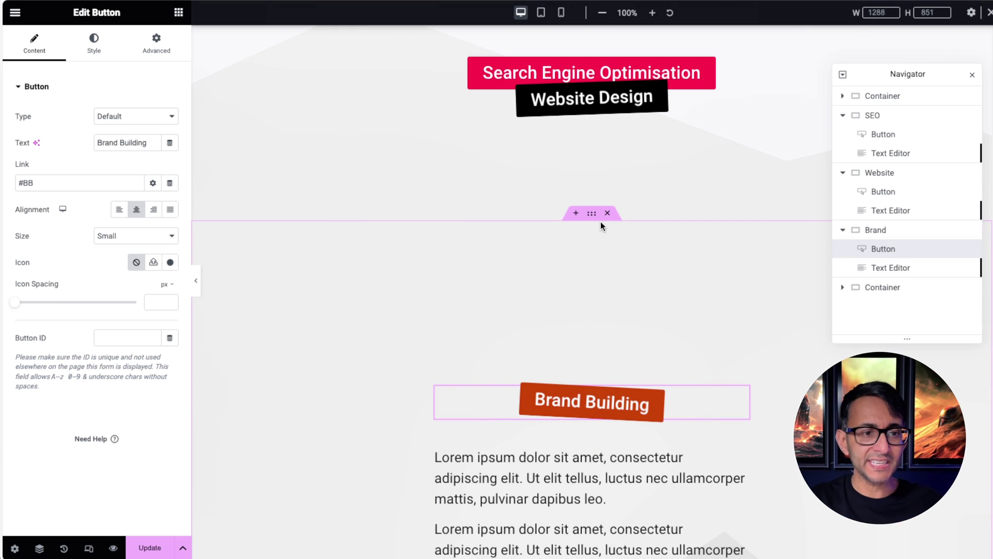
left_click(198, 282)
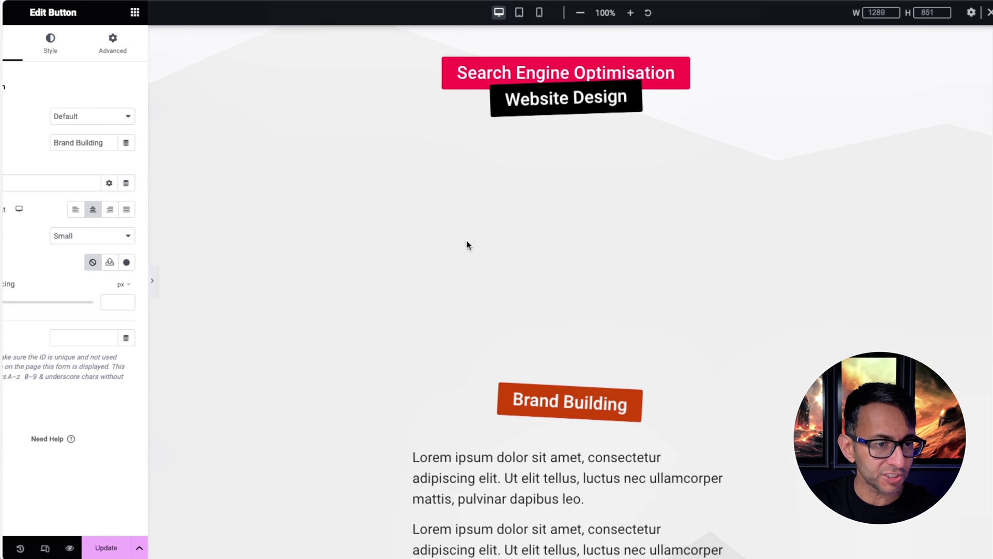
scroll(569, 259, "down", 5)
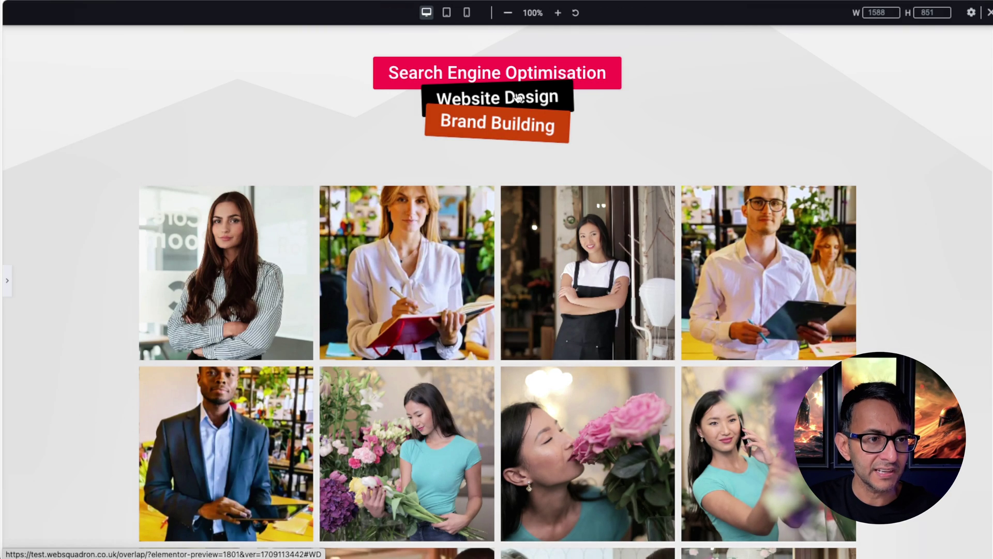
scroll(512, 155, "up", 5)
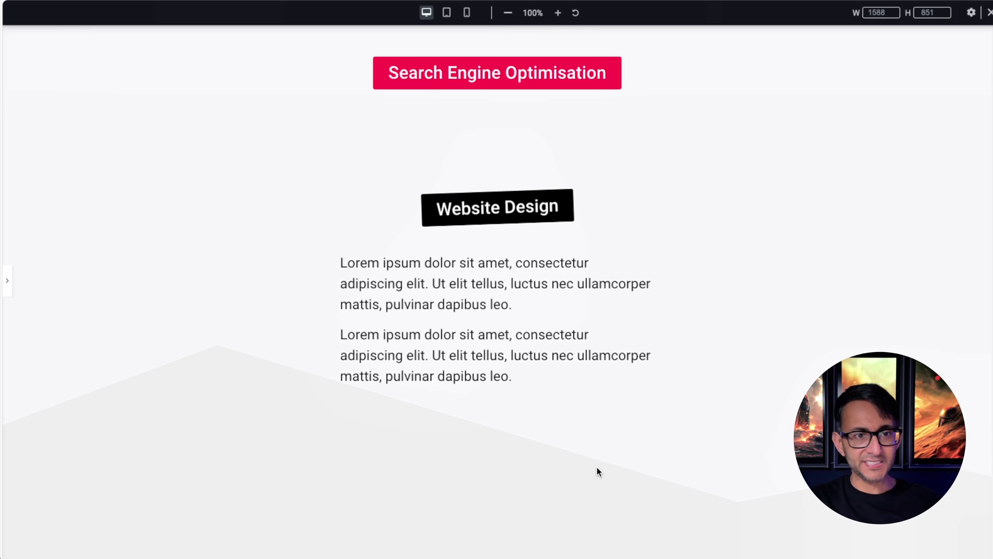
left_click(7, 280)
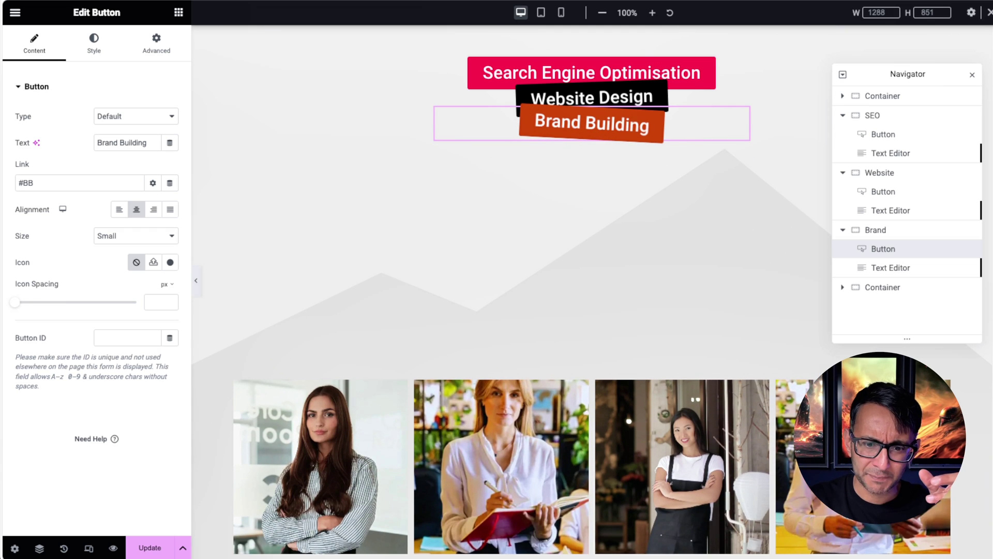
- Follow the Website Design button's #WD link to its lorem-text section
left_click(639, 97)
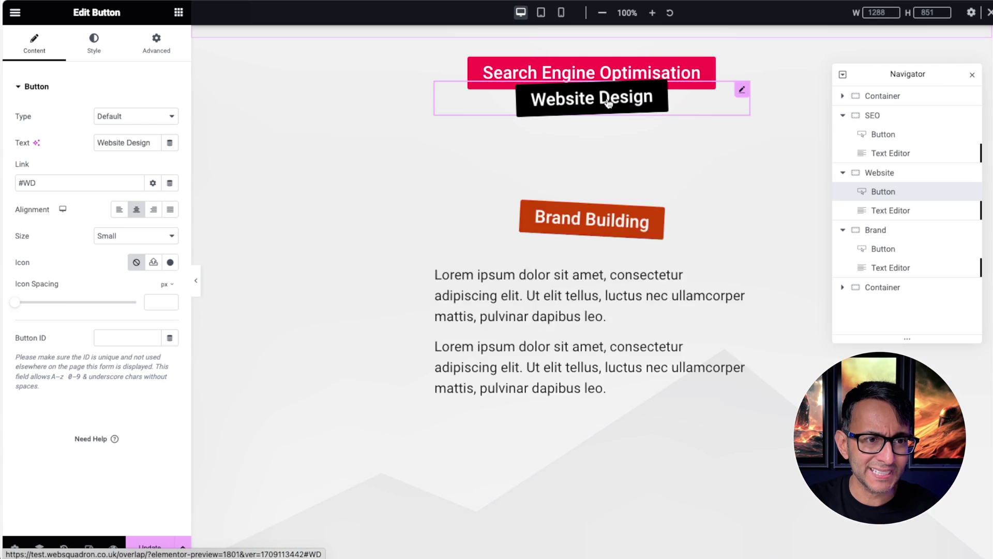